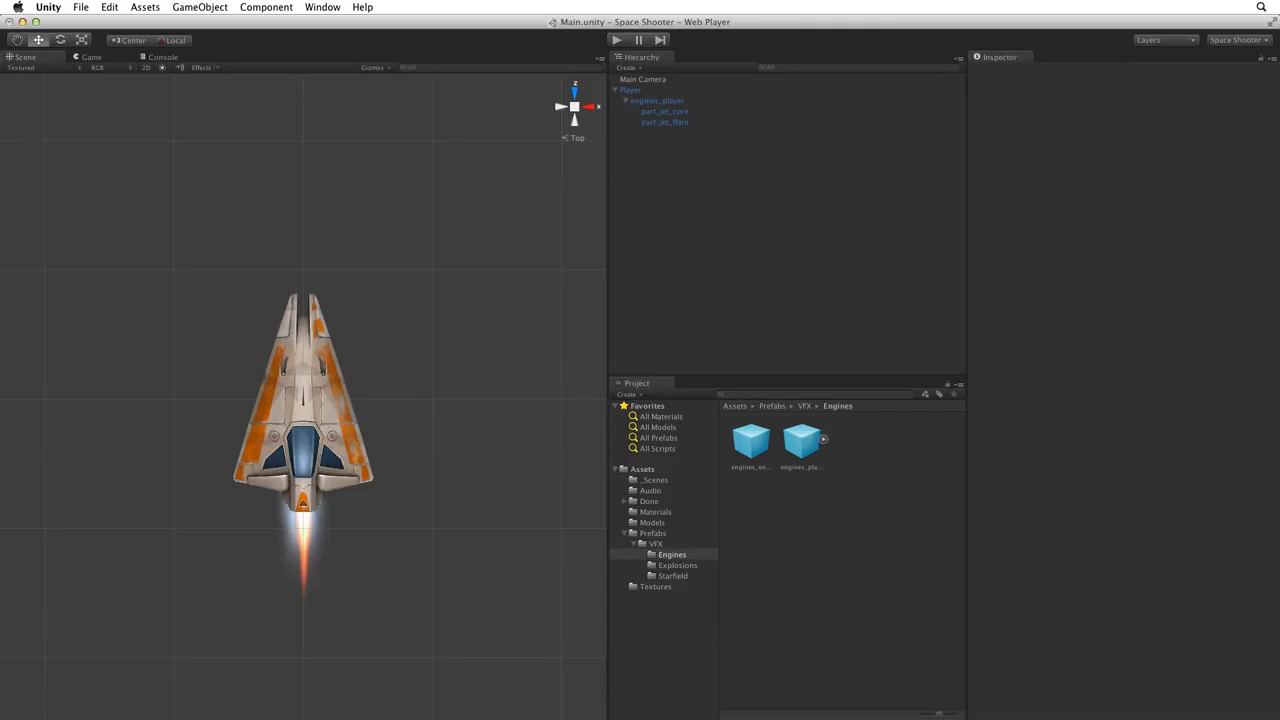
# Collapse the Player object's hierarchy and reset the Main Camera's Transform to its defaults.
pyautogui.click(99, 57)
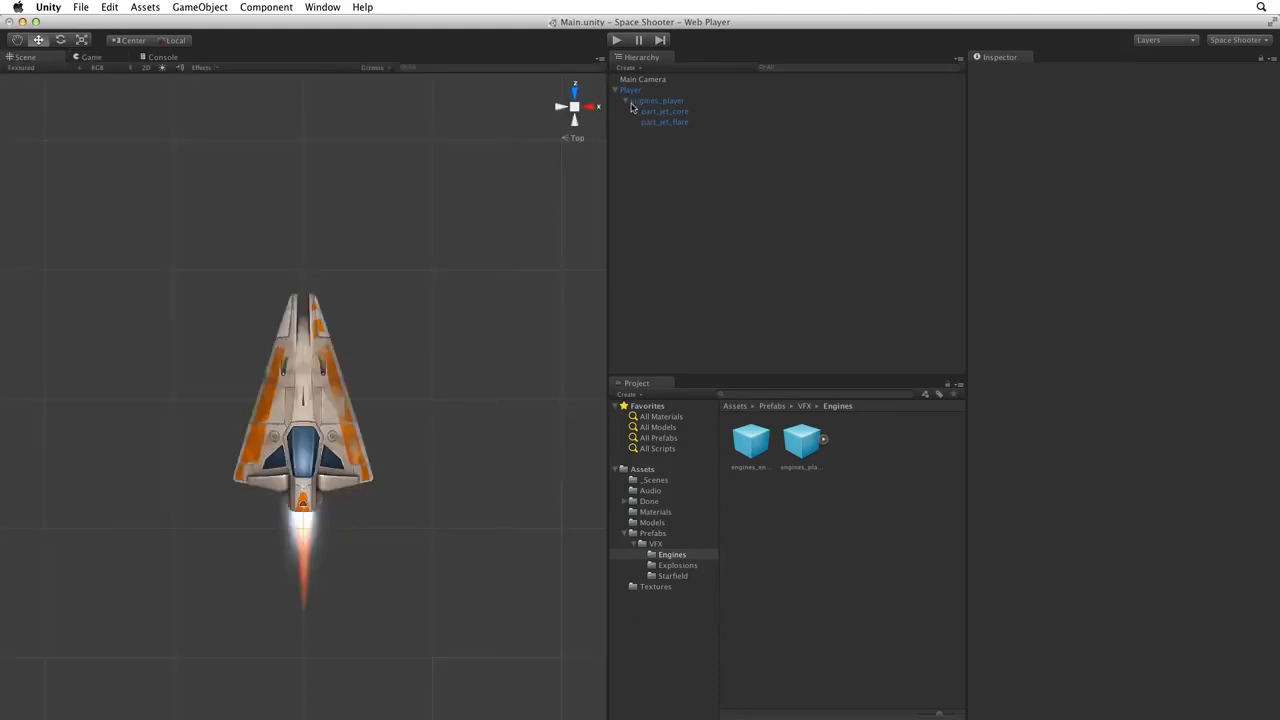
pyautogui.click(626, 101)
pyautogui.click(616, 91)
pyautogui.click(667, 81)
pyautogui.keyDown('alt'); pyautogui.moveTo(325, 460); pyautogui.dragTo(933, 167); pyautogui.keyUp('alt')
pyautogui.keyDown('alt'); pyautogui.moveTo(445, 345); pyautogui.dragTo(435, 350, button='right'); pyautogui.keyUp('alt')
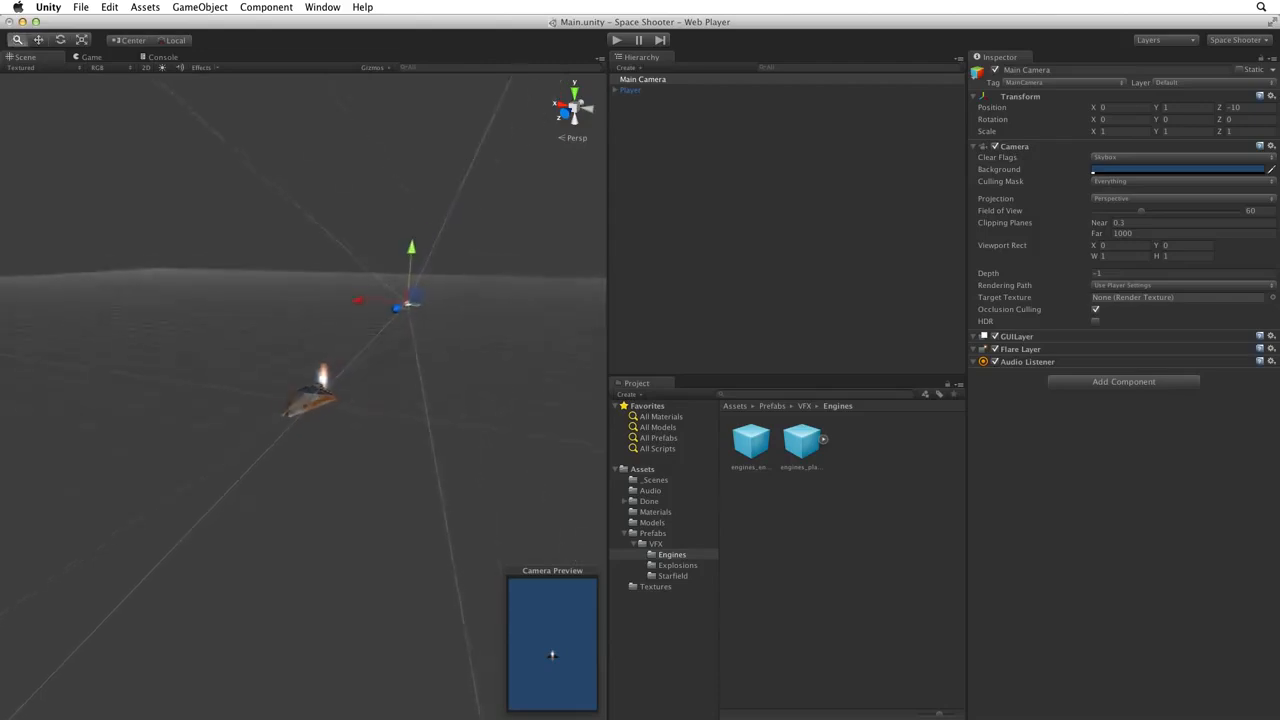
pyautogui.keyDown('alt'); pyautogui.moveTo(440, 352); pyautogui.dragTo(345, 359); pyautogui.keyUp('alt')
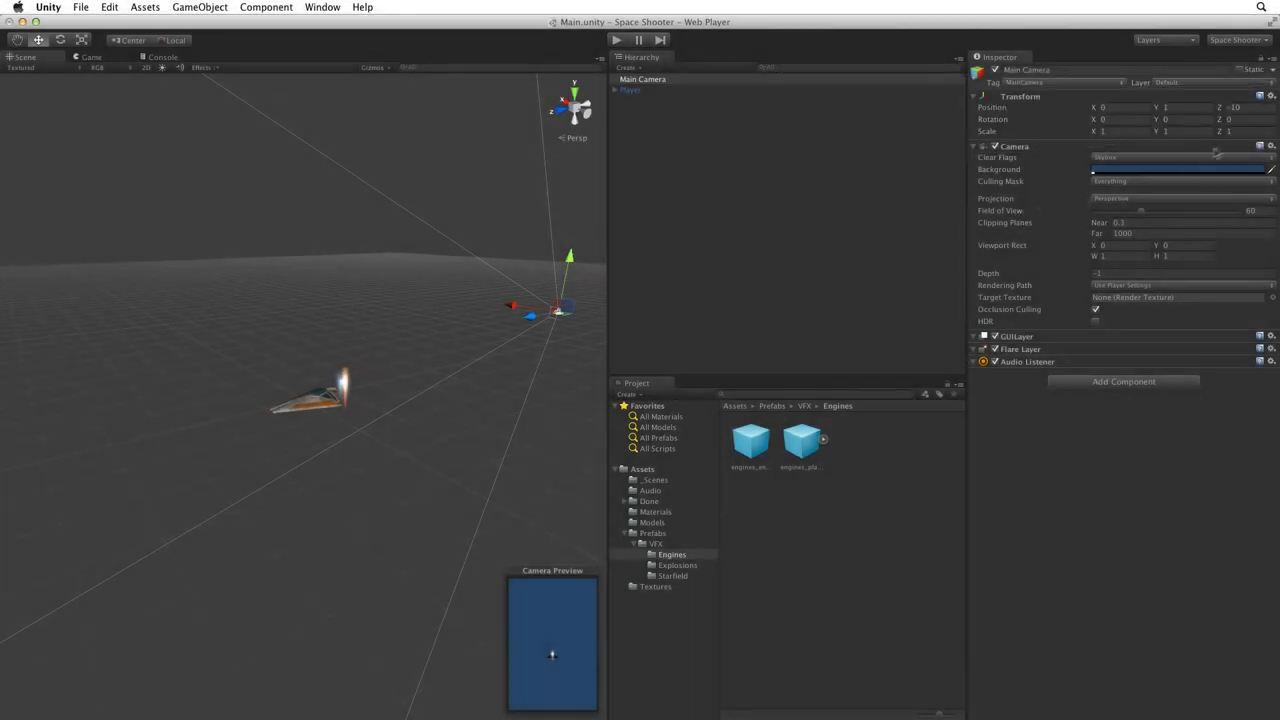
pyautogui.click(1270, 97)
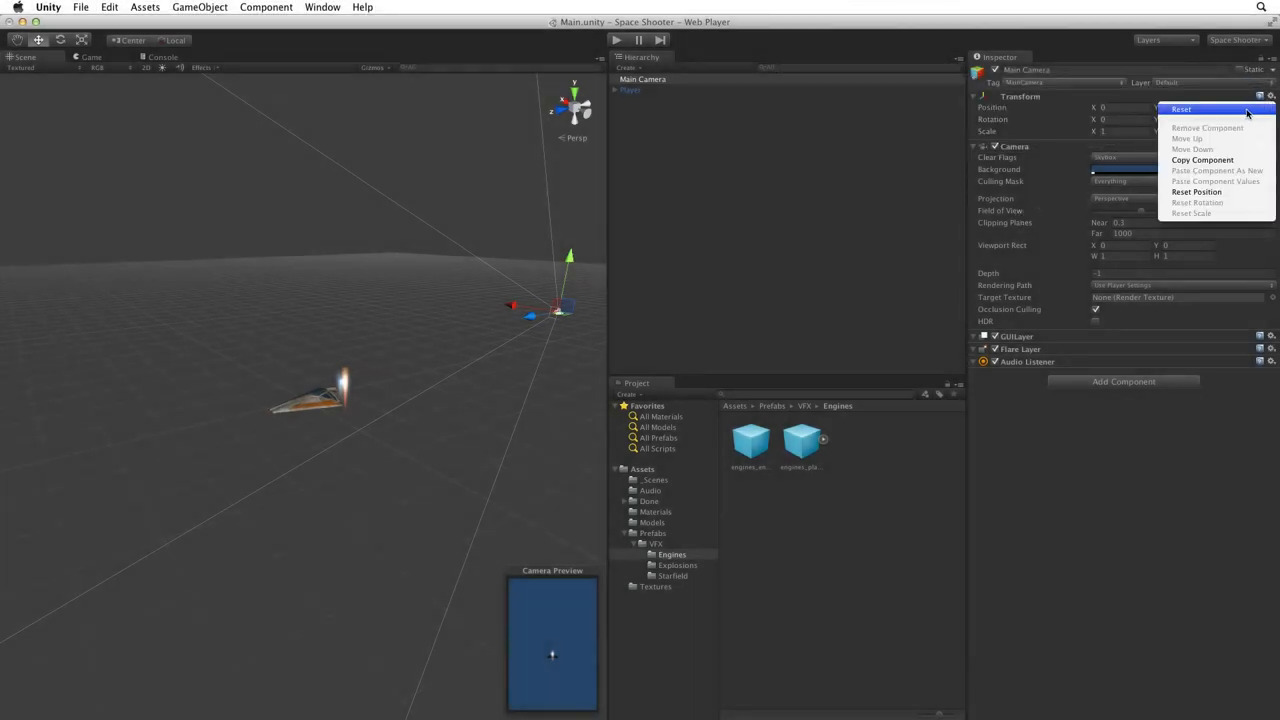
pyautogui.click(1247, 112)
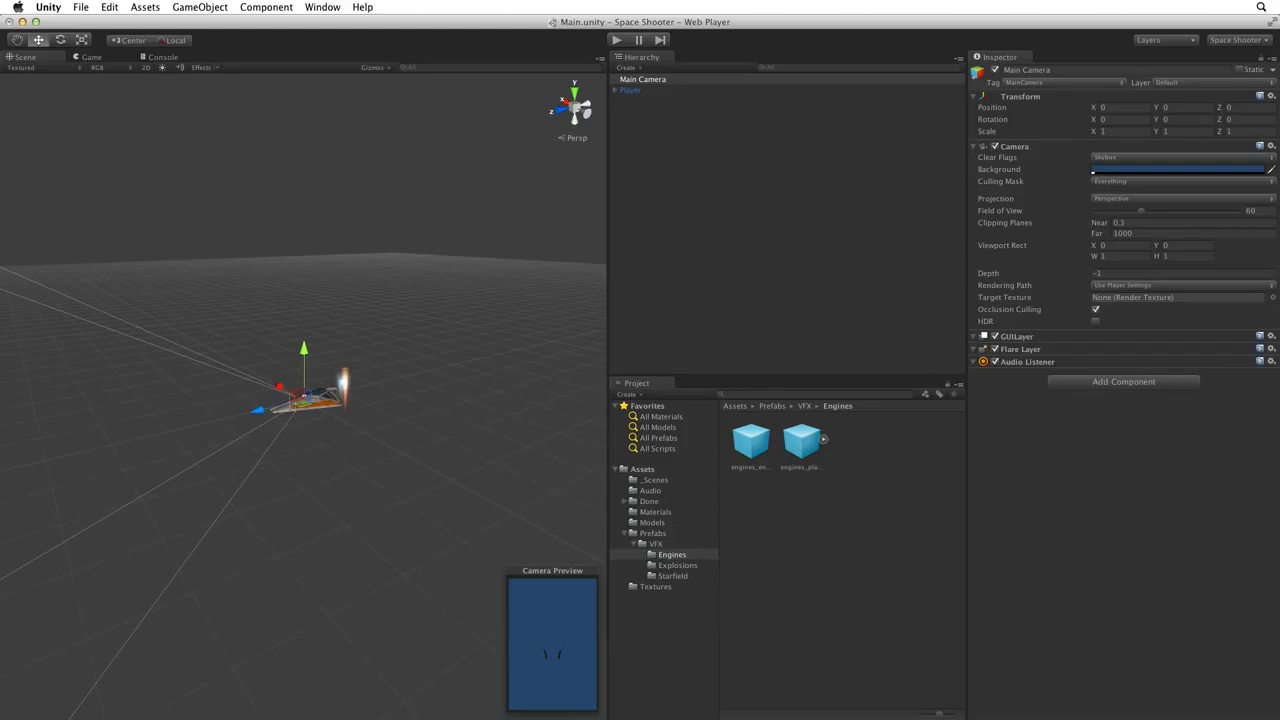
# Aim the Main Camera straight down with an X rotation of 90 and set its Y position to 10.
pyautogui.click(1105, 119)
pyautogui.write('90')
pyautogui.moveTo(305, 446); pyautogui.dragTo(318, 210)
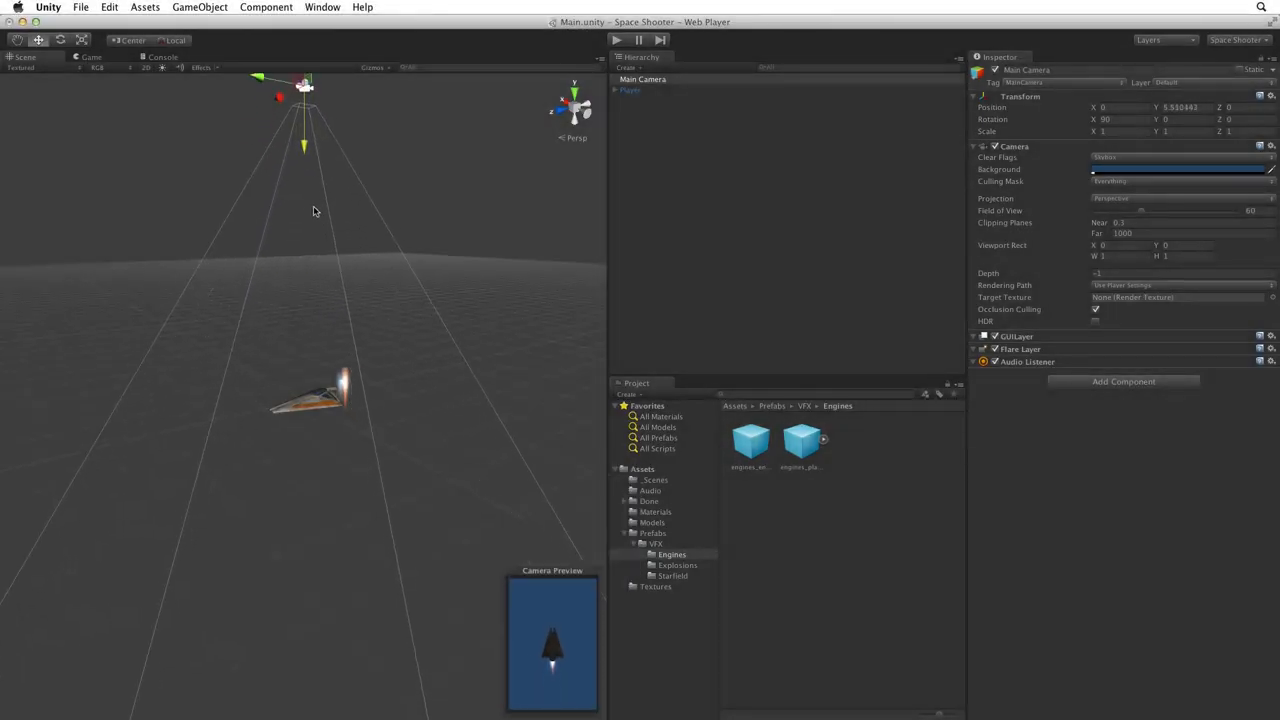
pyautogui.press('Tab')
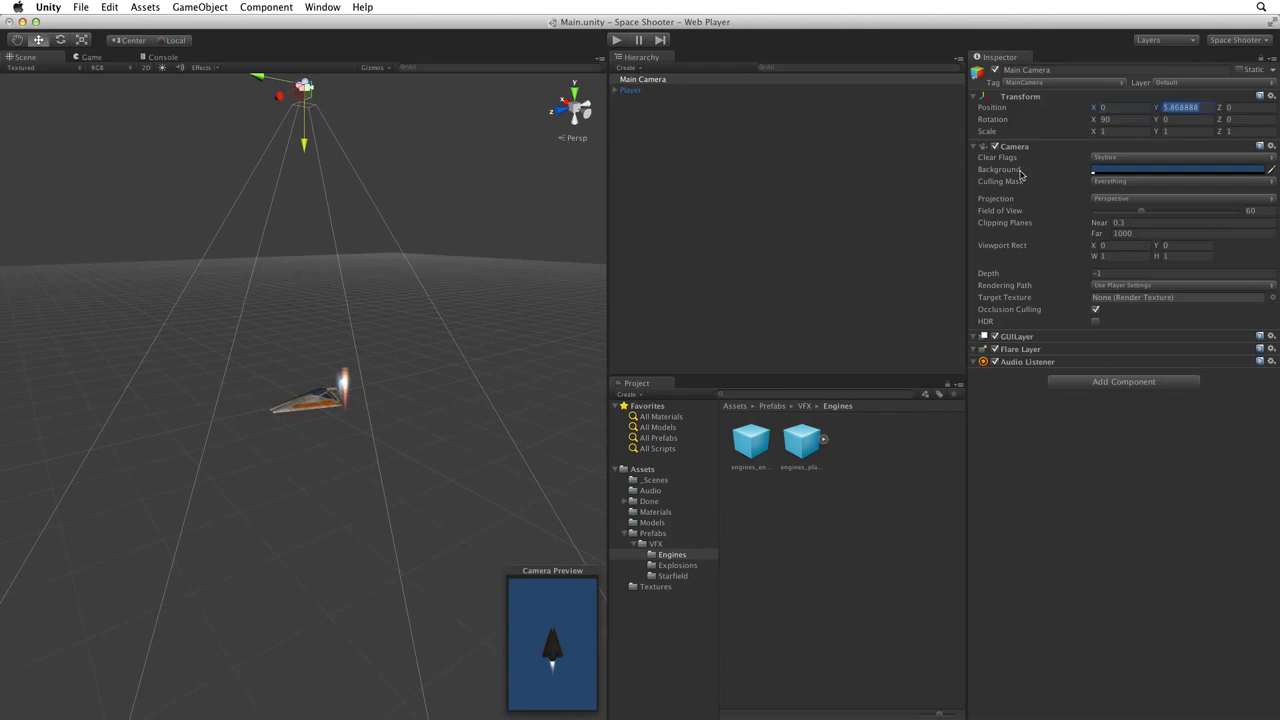
pyautogui.write('10')
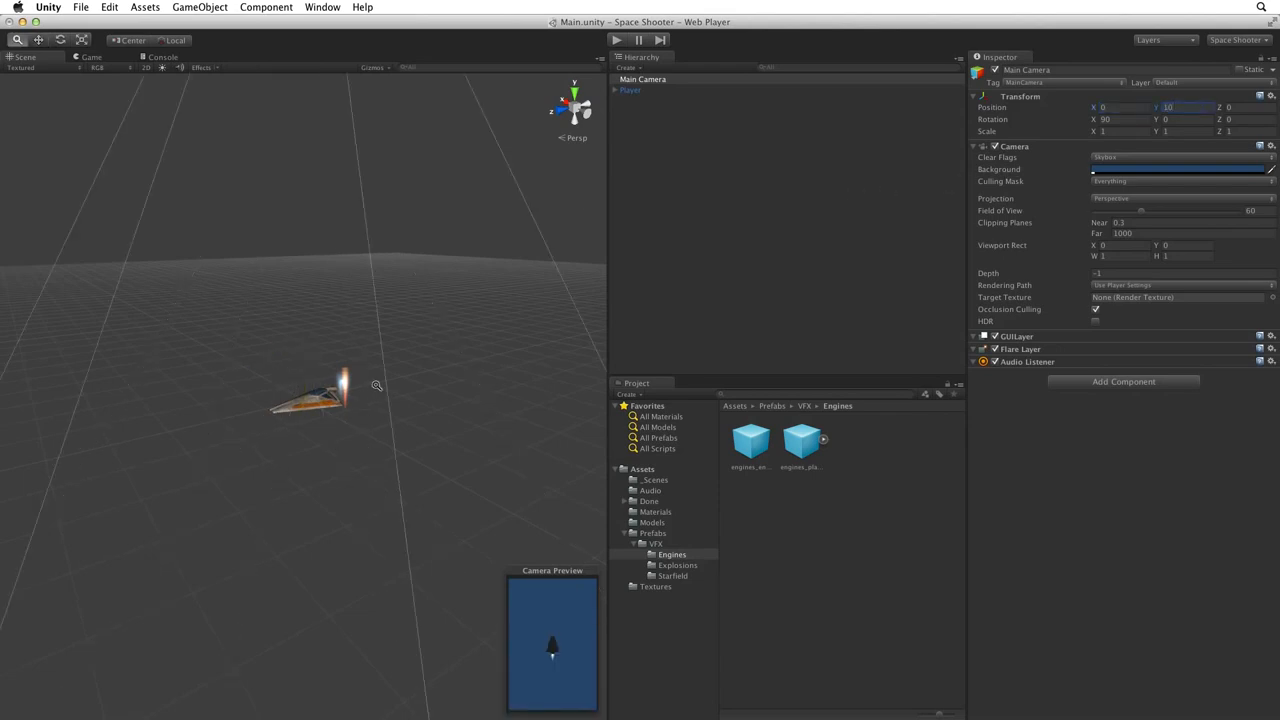
# Change the Main Camera's projection to Orthographic and set its size to 10.
pyautogui.keyDown('alt'); pyautogui.moveTo(388, 386); pyautogui.dragTo(74, 388, button='right'); pyautogui.keyUp('alt')
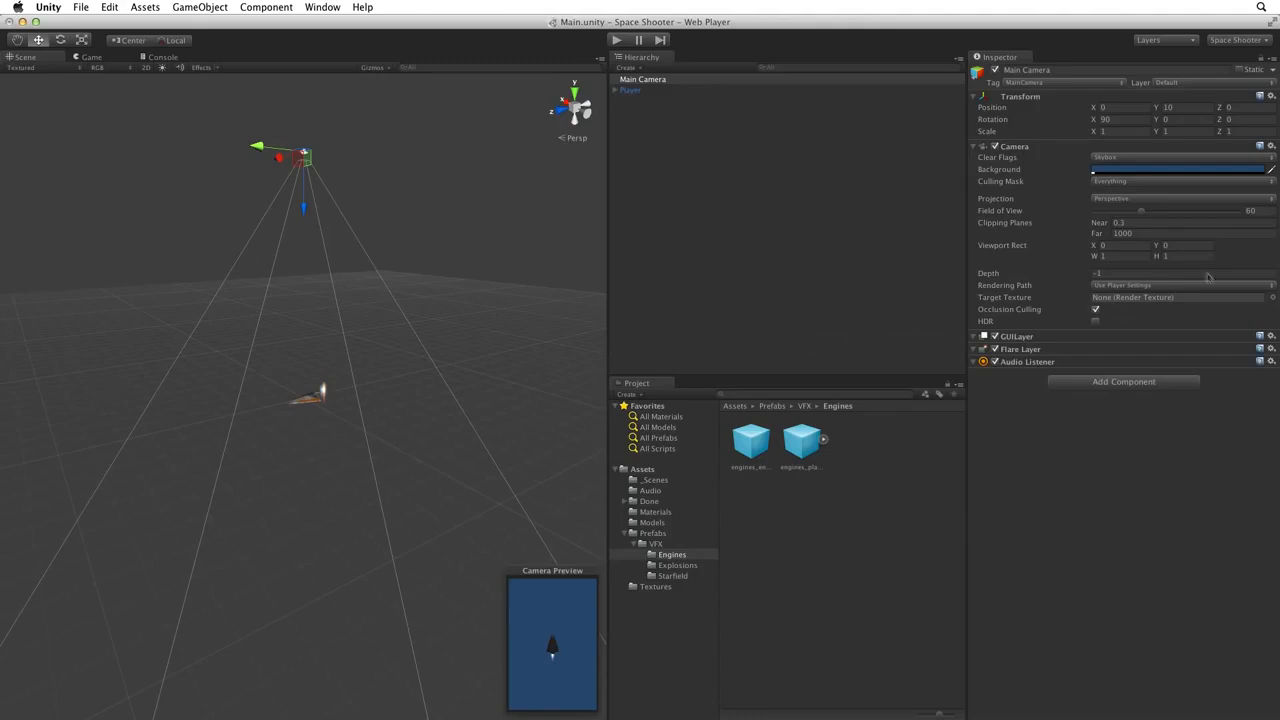
pyautogui.click(1116, 200)
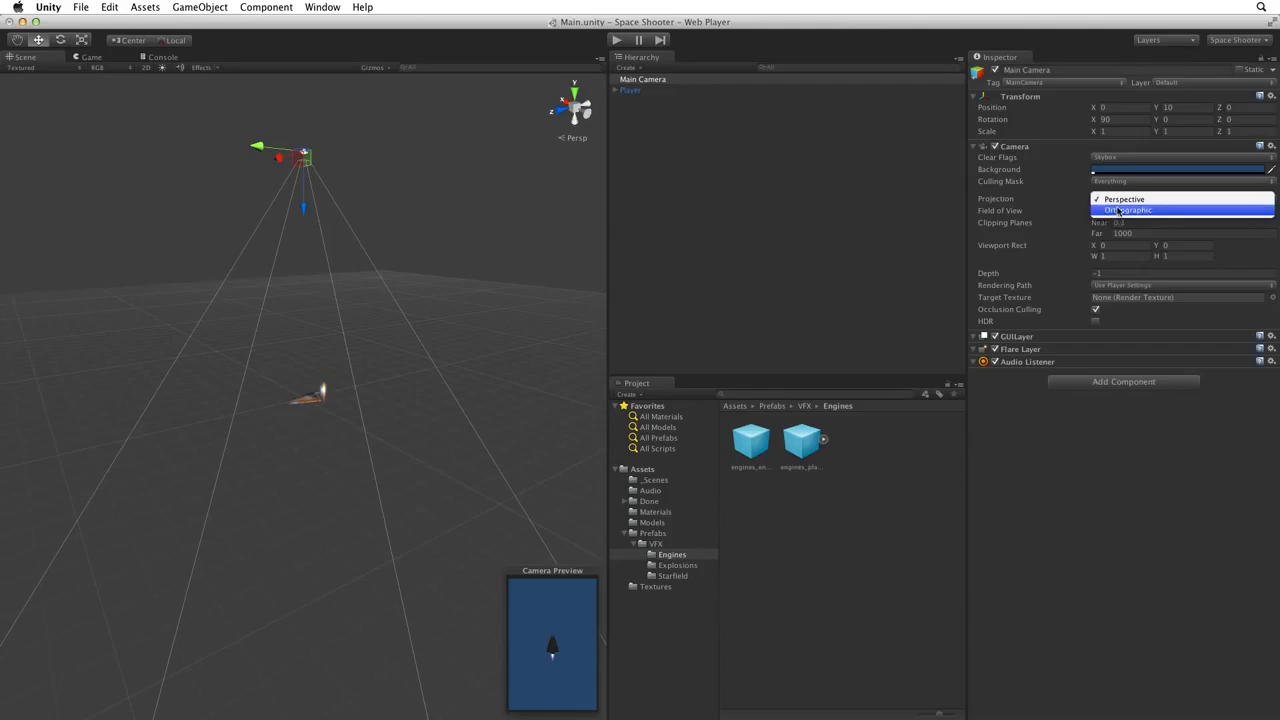
pyautogui.click(1194, 211)
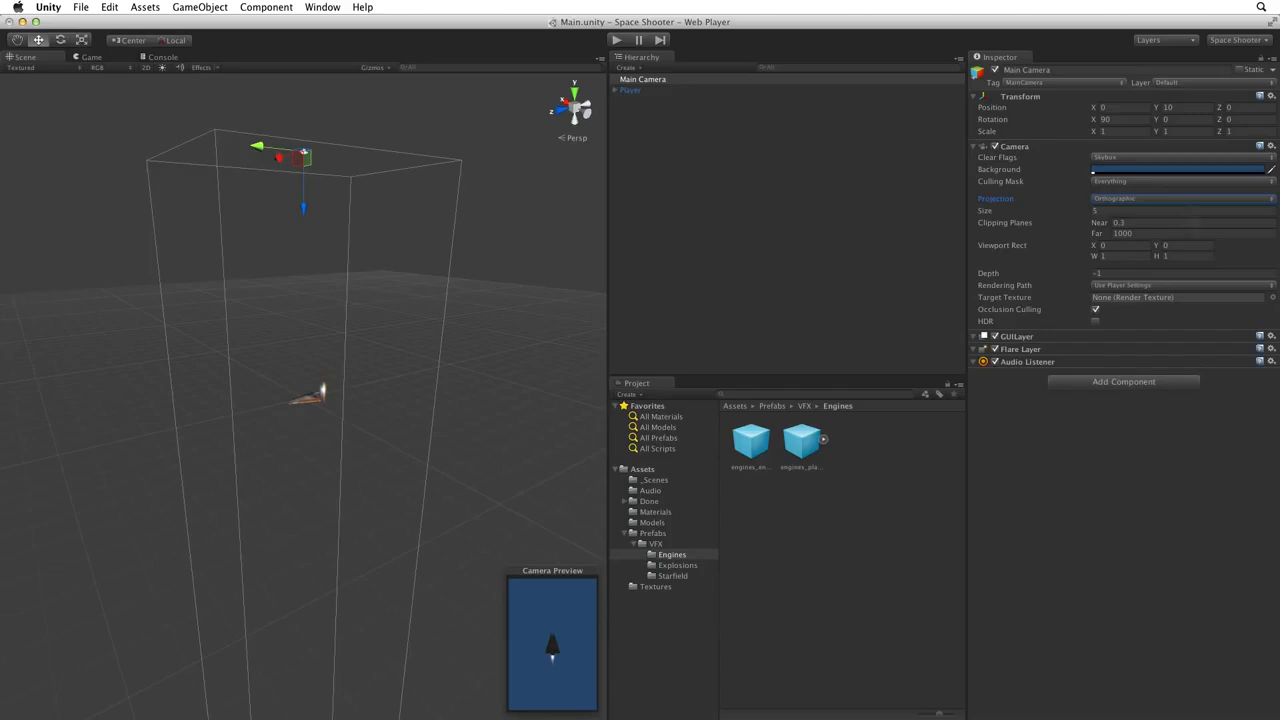
pyautogui.click(1094, 211)
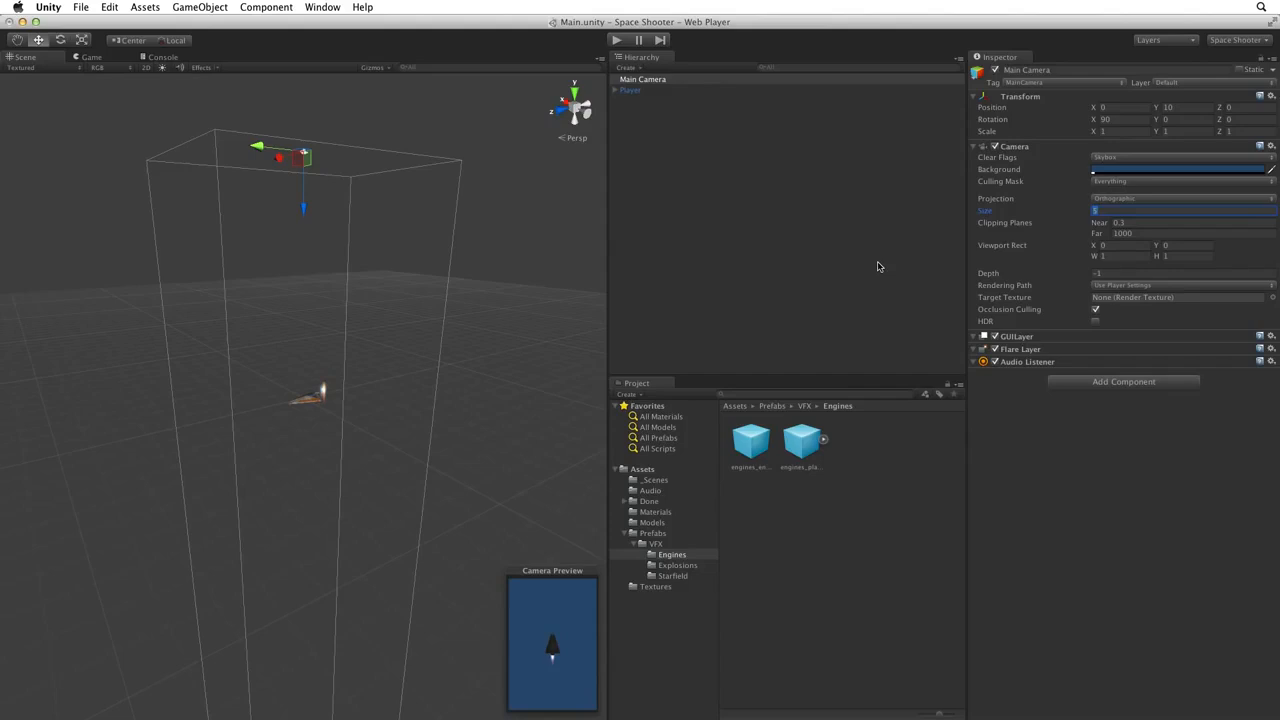
pyautogui.moveTo(988, 212); pyautogui.dragTo(1068, 207)
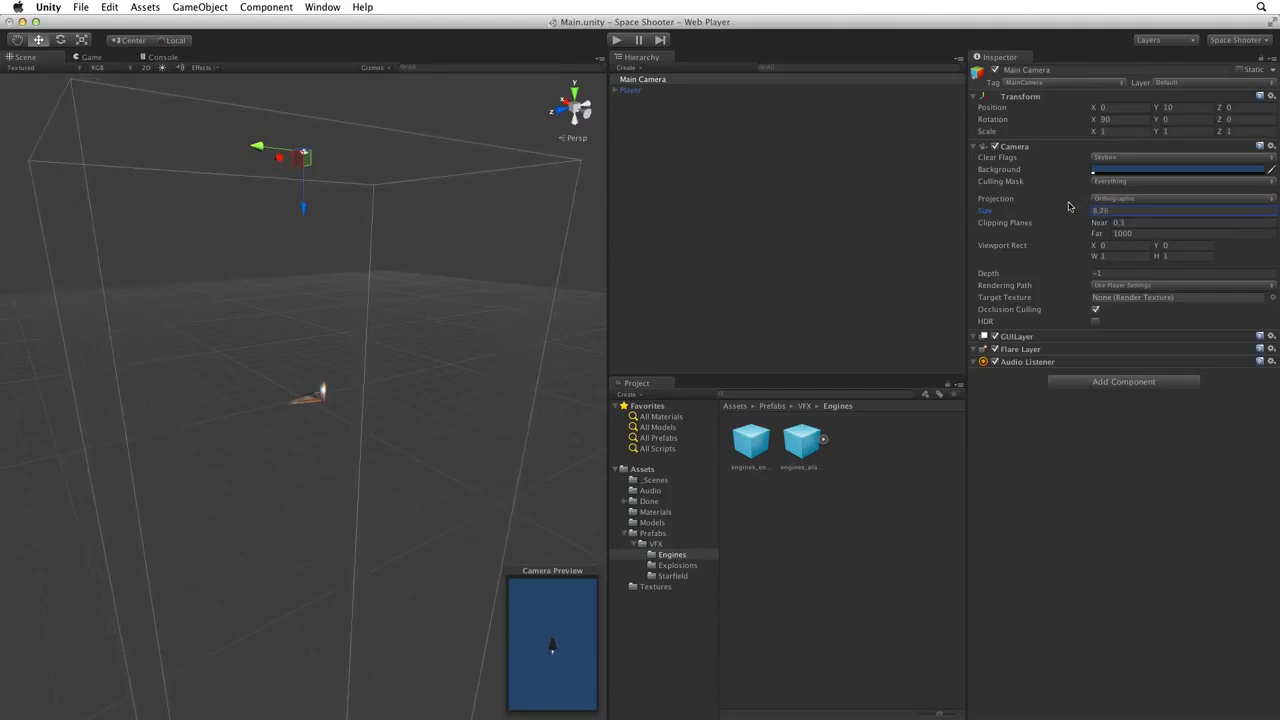
pyautogui.click(96, 57)
pyautogui.moveTo(983, 213)
pyautogui.mouseDown()
pyautogui.moveTo(1005, 212)
pyautogui.moveTo(943, 212)
pyautogui.moveTo(1012, 214)
pyautogui.moveTo(992, 213)
pyautogui.mouseUp()
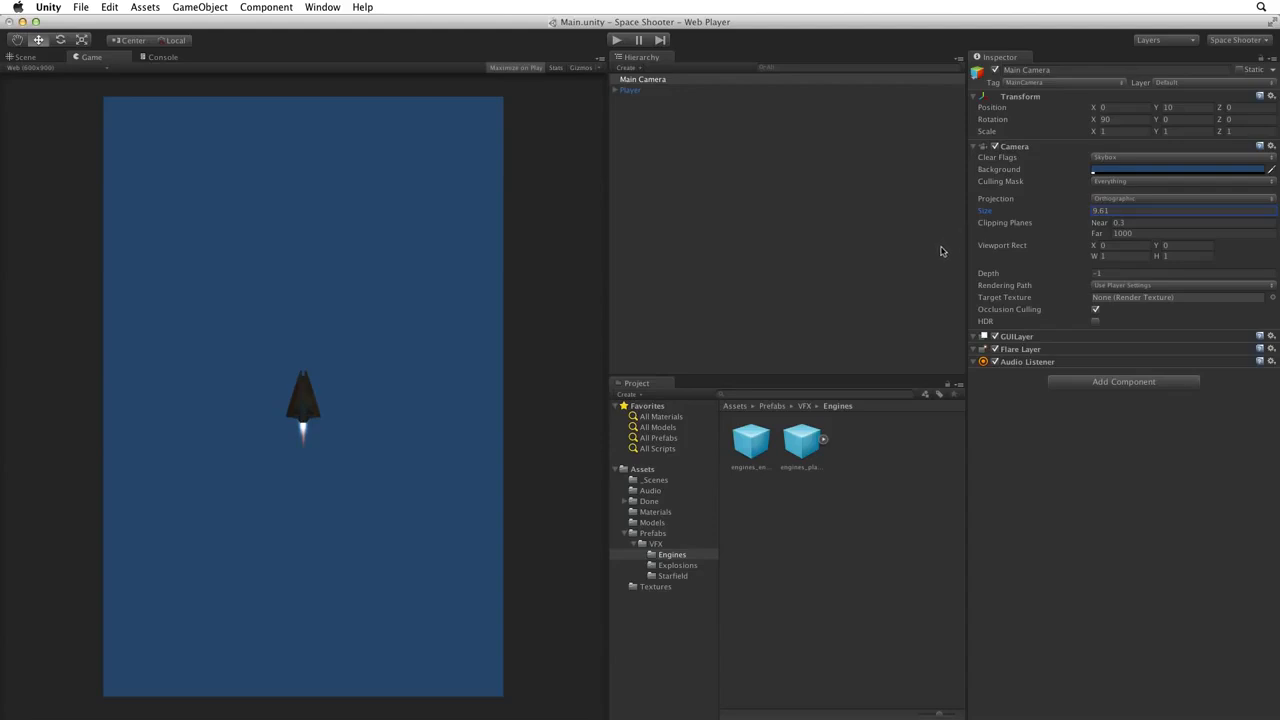
pyautogui.click(1100, 211)
pyautogui.write('10')
# Try moving the Player ship along Z to about -5.59, and set its Z position back to 0.
pyautogui.click(24, 57)
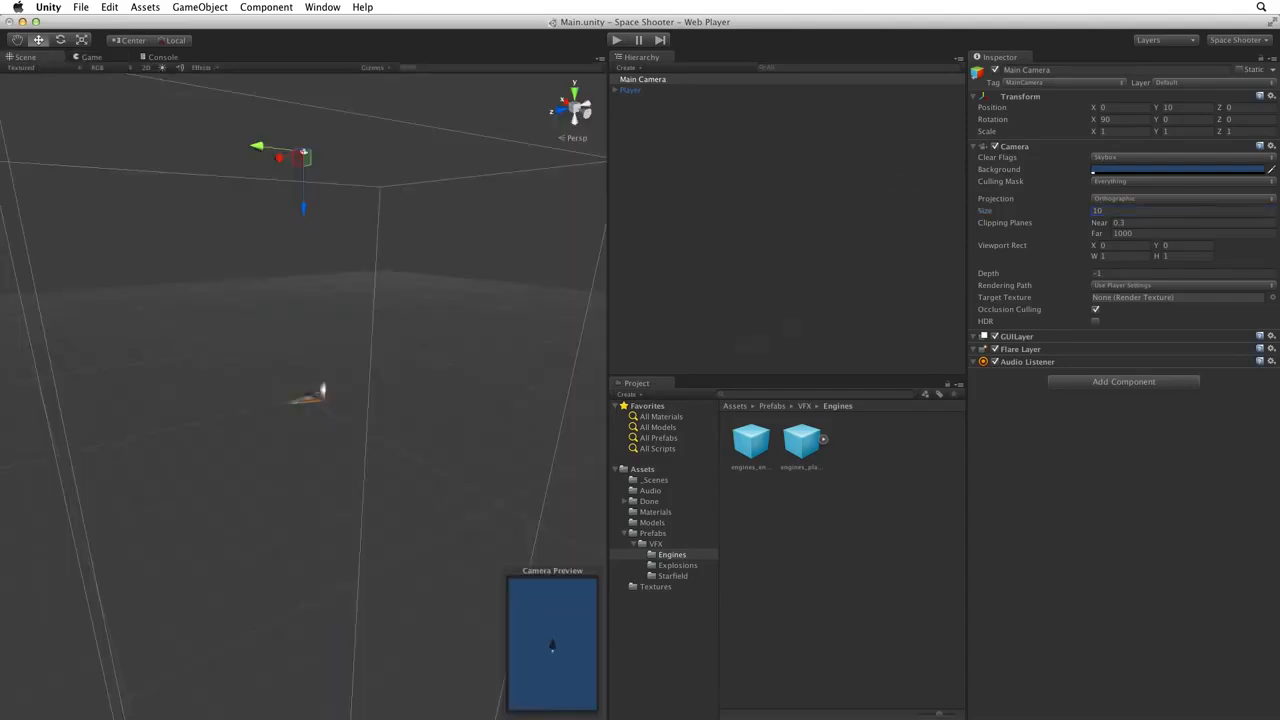
pyautogui.click(320, 392)
pyautogui.moveTo(253, 405); pyautogui.dragTo(333, 395)
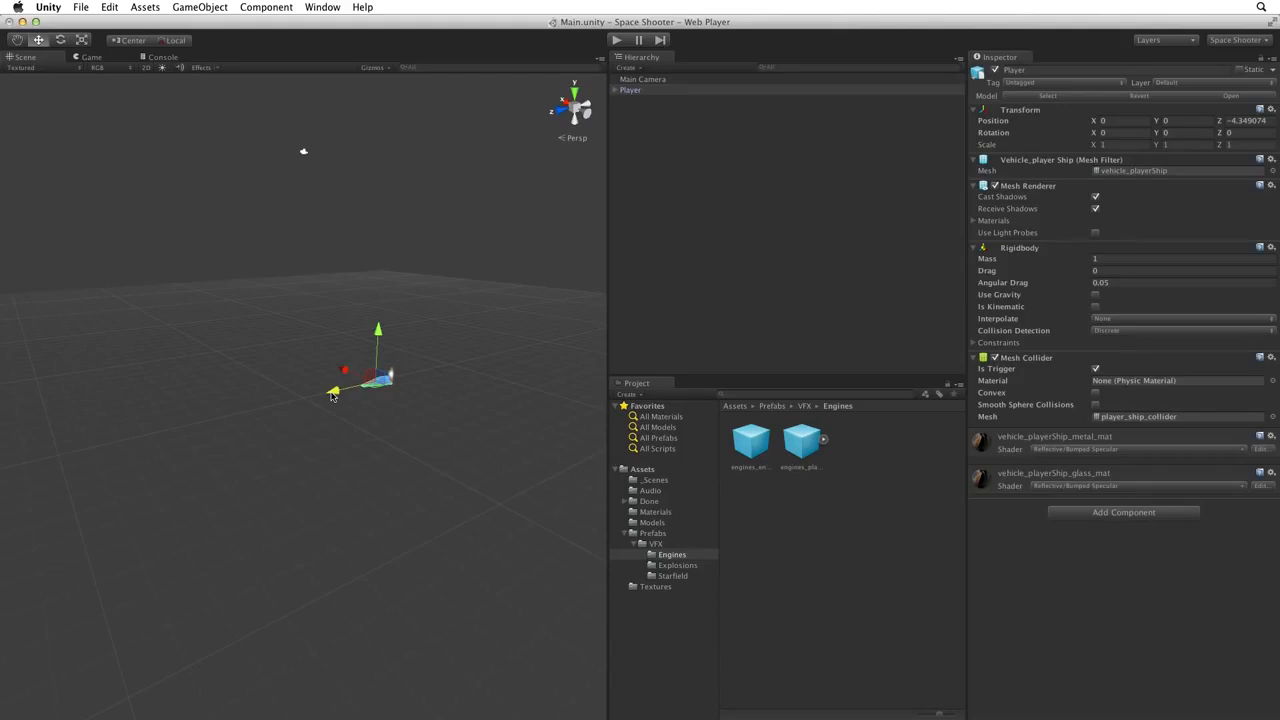
pyautogui.click(91, 57)
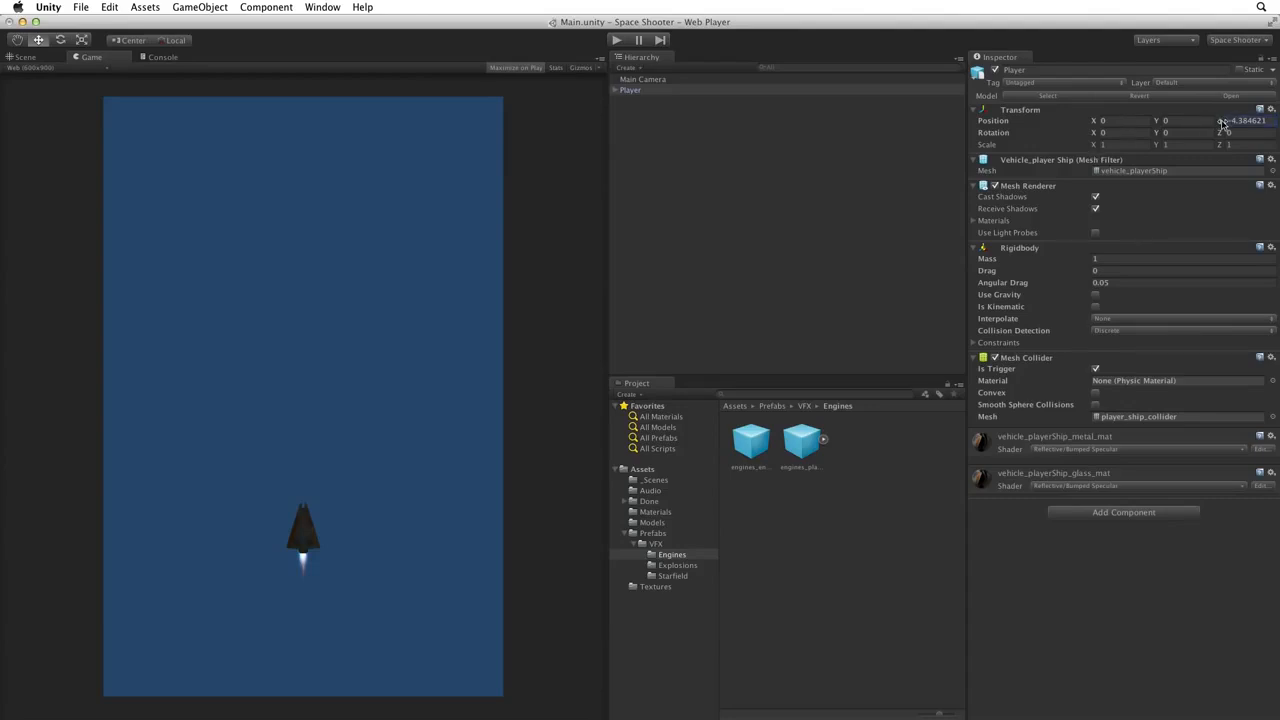
pyautogui.moveTo(1222, 122); pyautogui.dragTo(1206, 121)
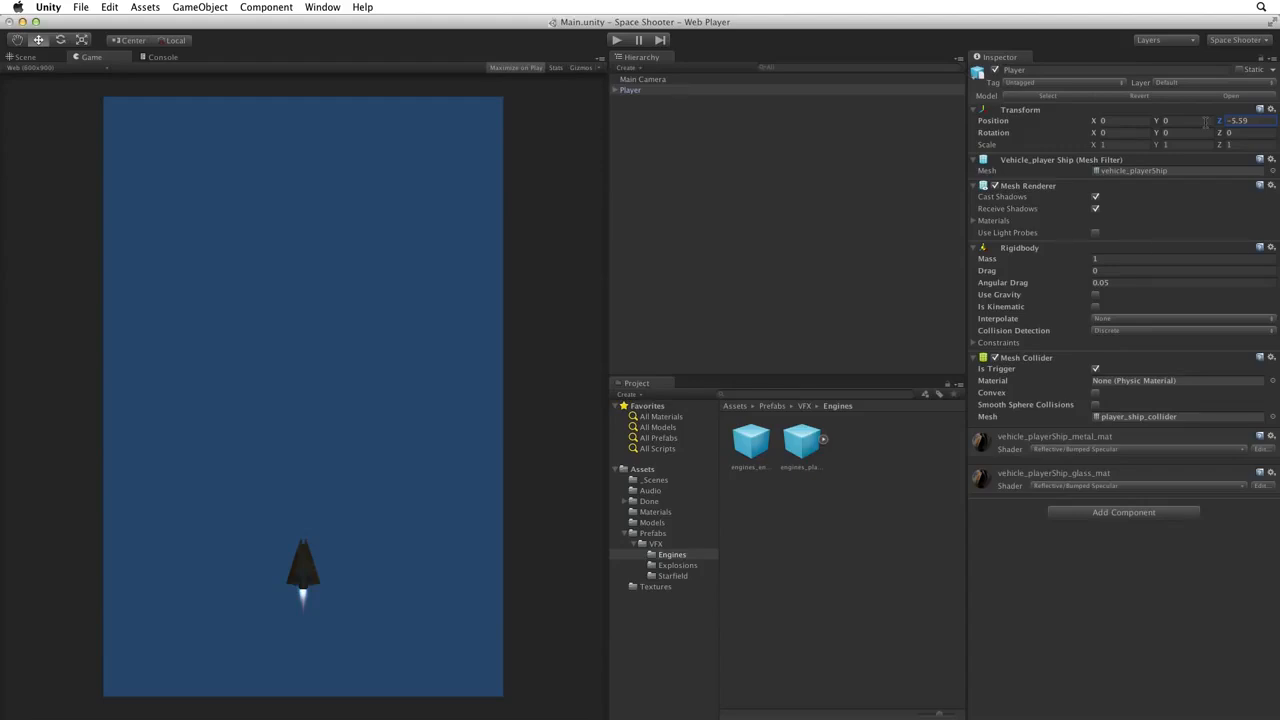
pyautogui.click(1236, 120)
pyautogui.write('0')
# Set the Main Camera's Z position to 5 to place the ship low in the game view.
pyautogui.click(645, 80)
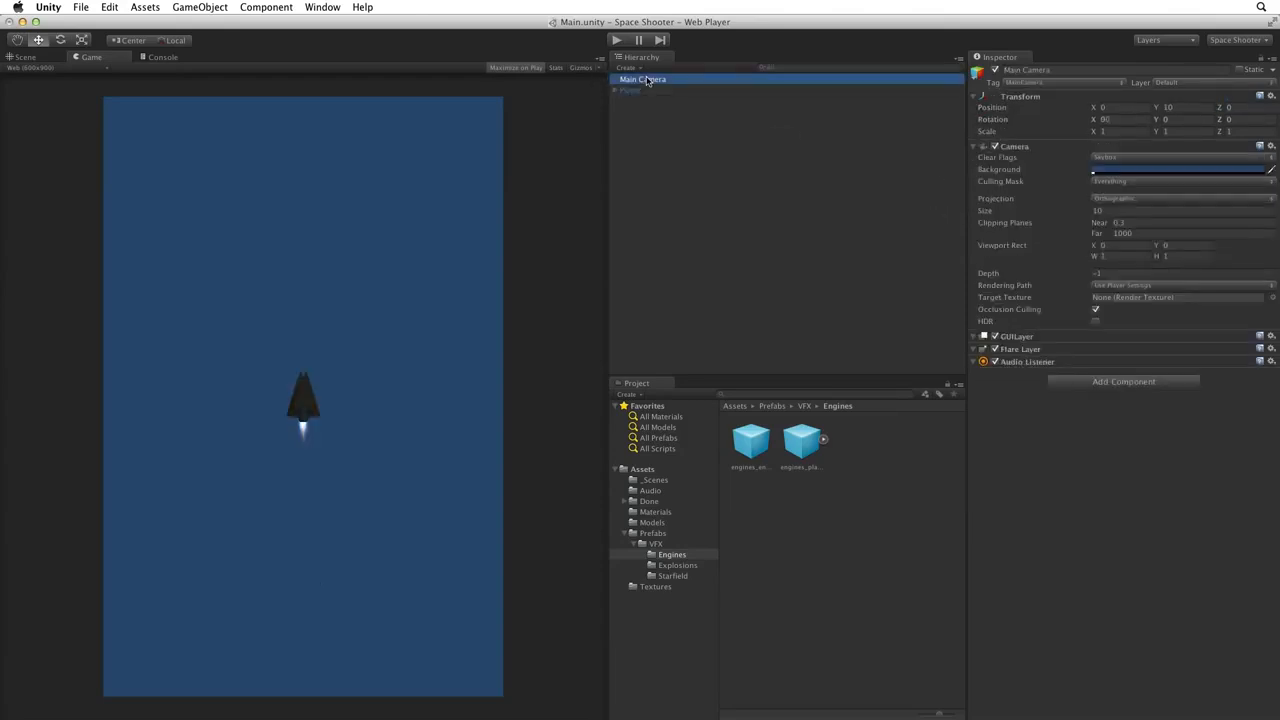
pyautogui.click(1224, 108)
pyautogui.moveTo(1224, 108); pyautogui.dragTo(1034, 178)
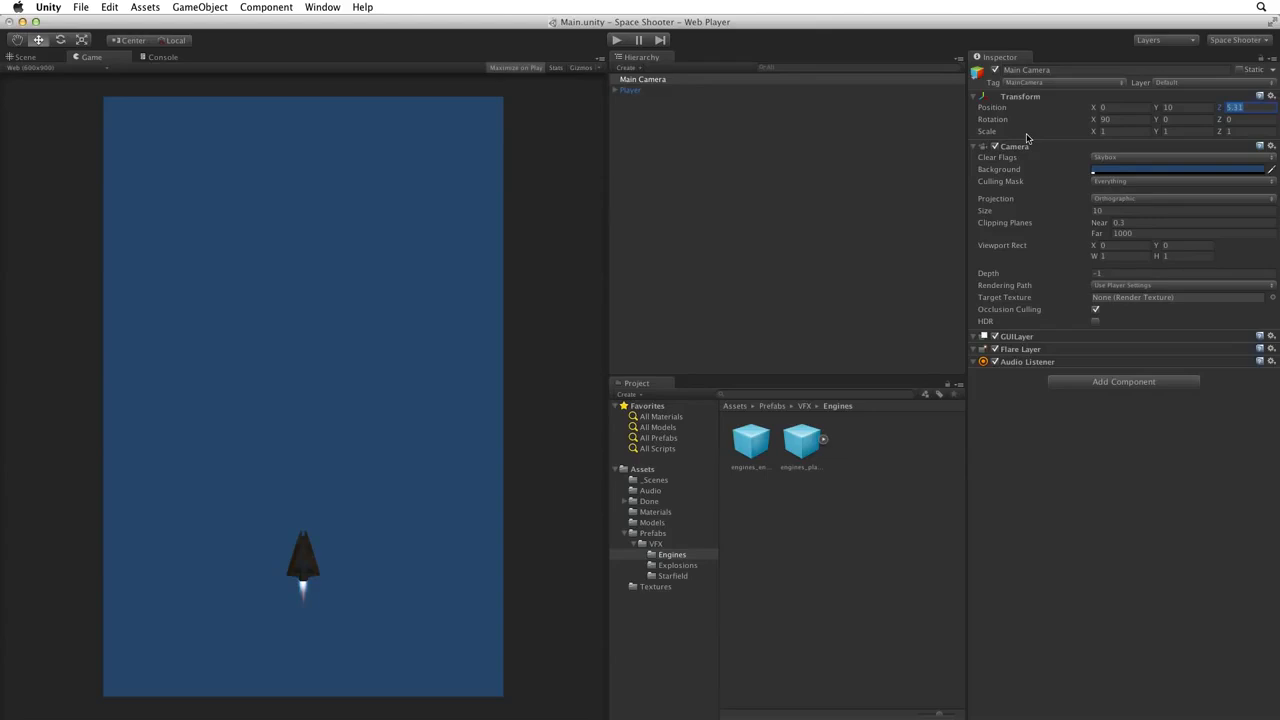
pyautogui.write('5')
# Set the Main Camera's Clear Flags to Solid Color and make its background black.
pyautogui.click(1110, 158)
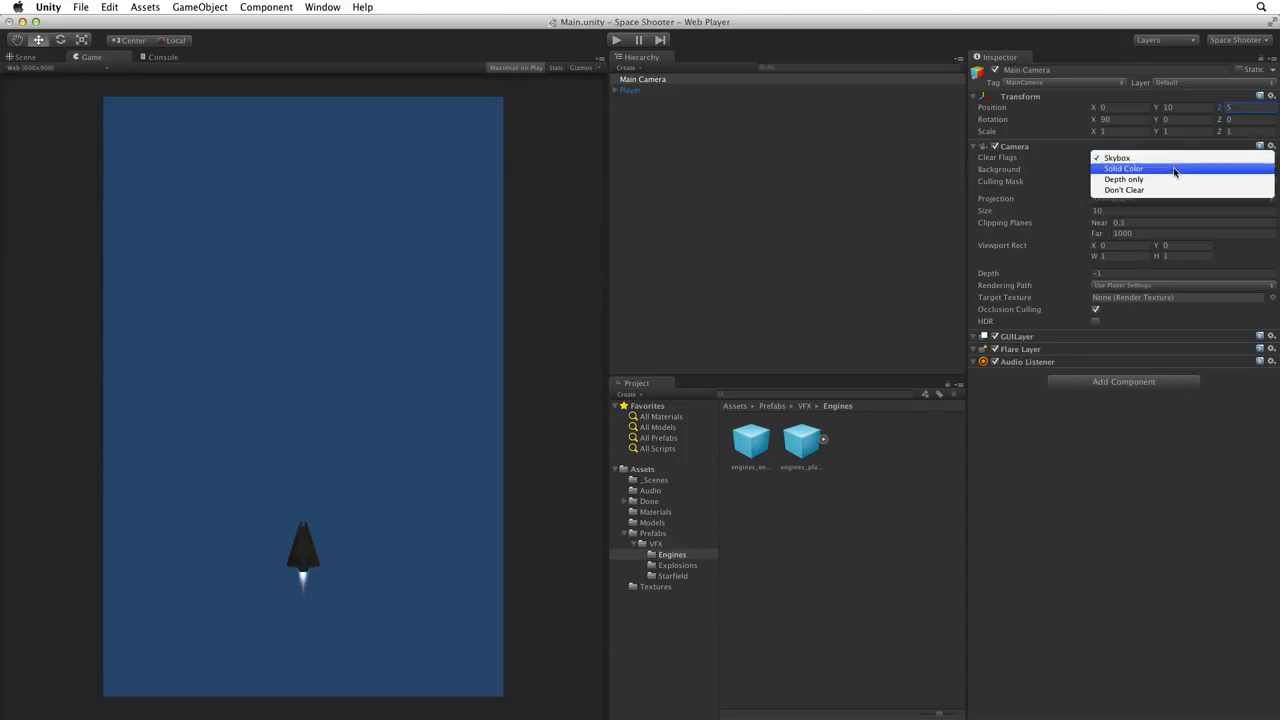
pyautogui.click(1180, 169)
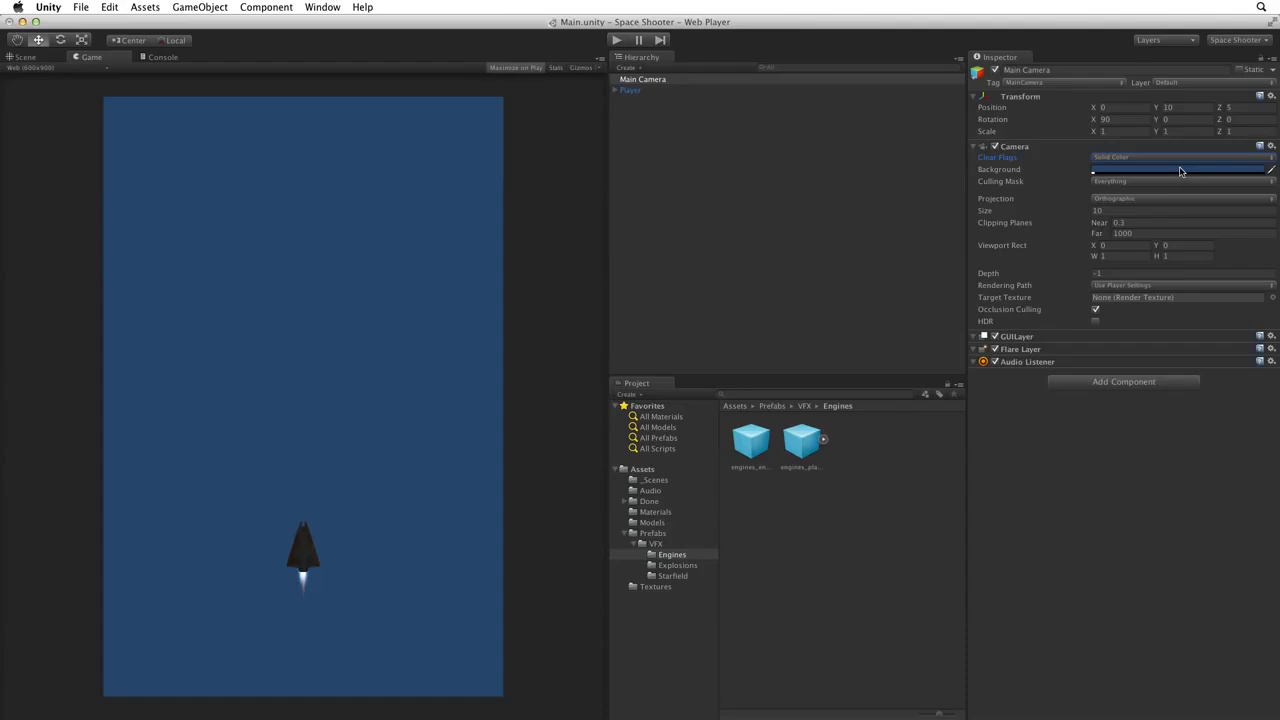
pyautogui.click(1190, 171)
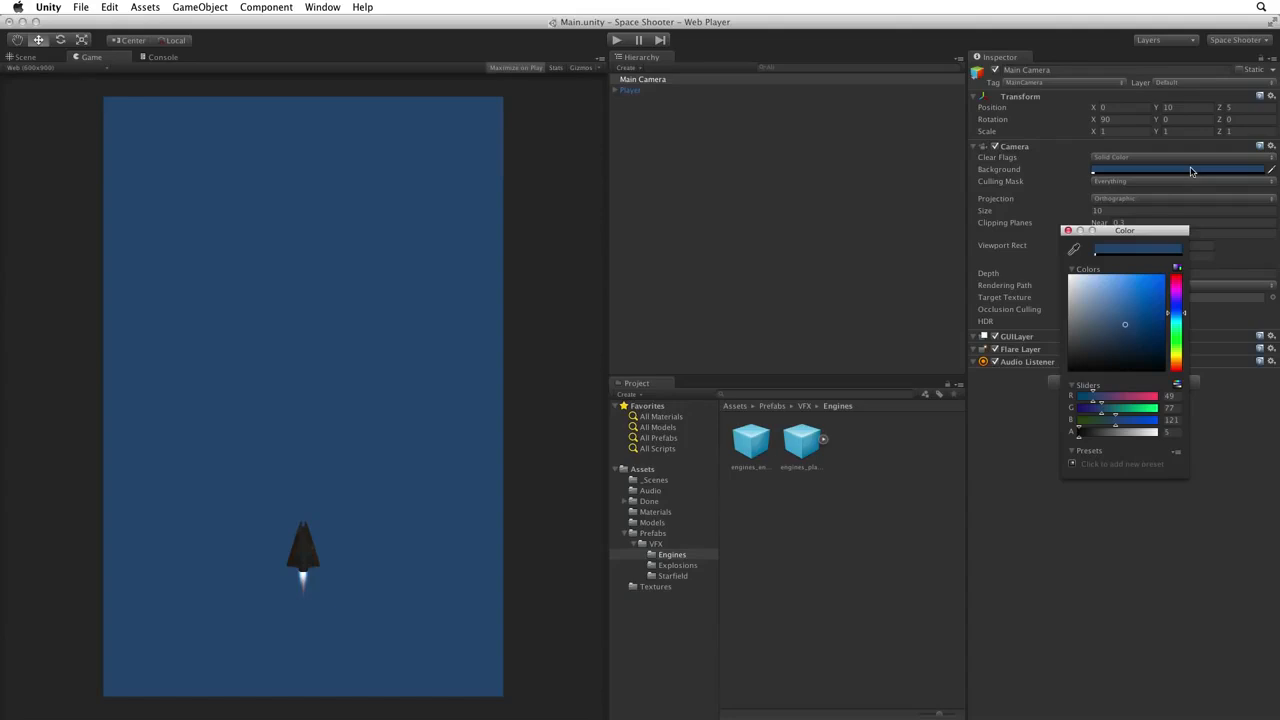
pyautogui.moveTo(1126, 328); pyautogui.dragTo(1044, 398)
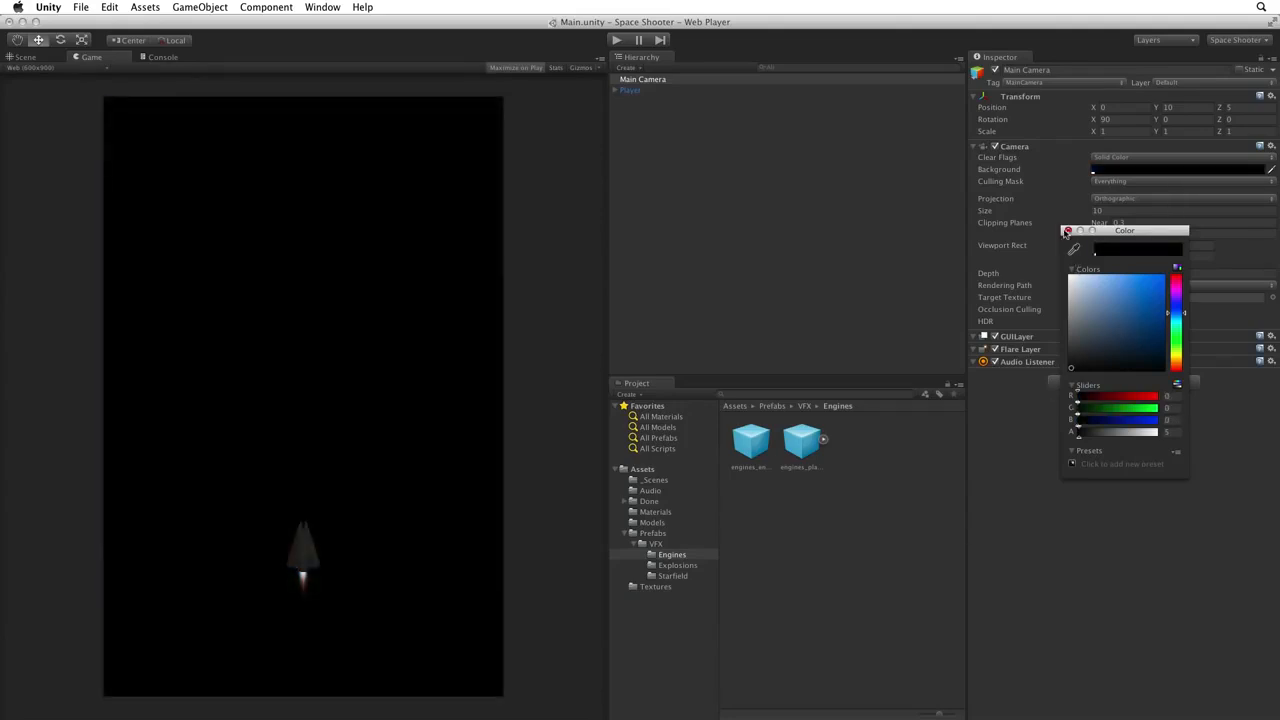
pyautogui.click(1067, 231)
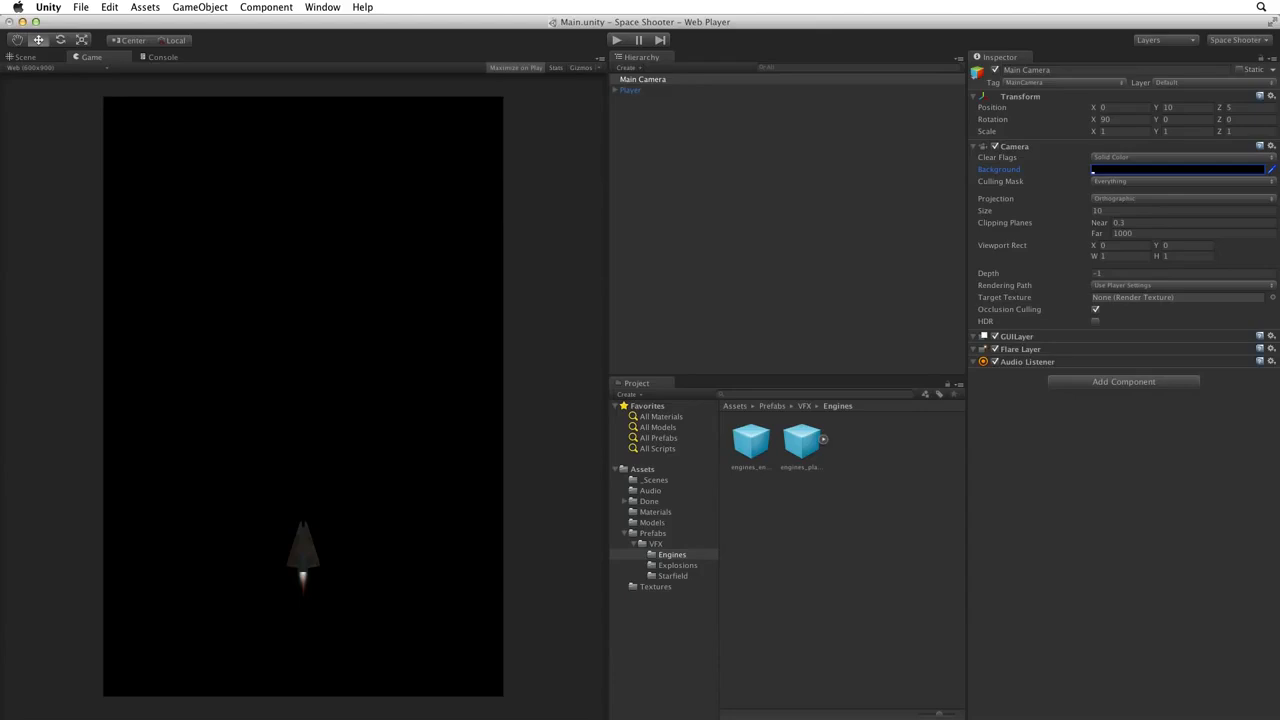
# Brighten the scene's ambient light to white in the Render Settings as a test, and darken it to black.
pyautogui.click(110, 7)
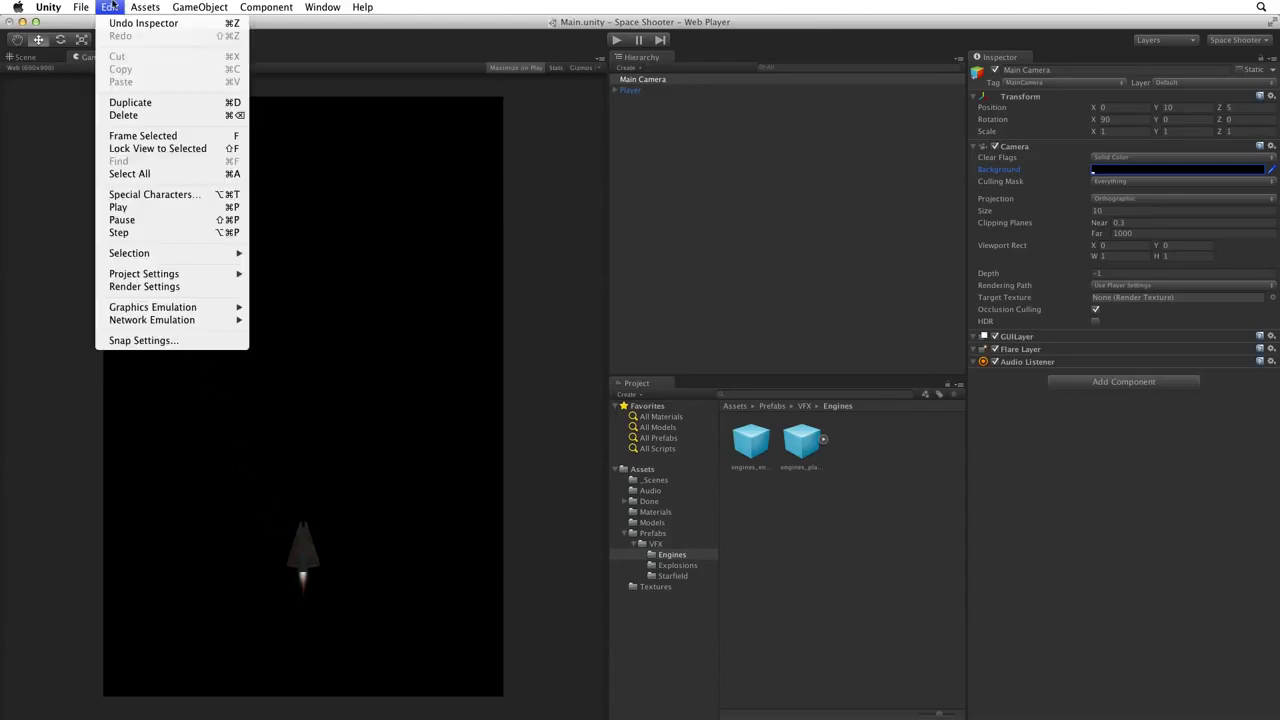
pyautogui.click(206, 289)
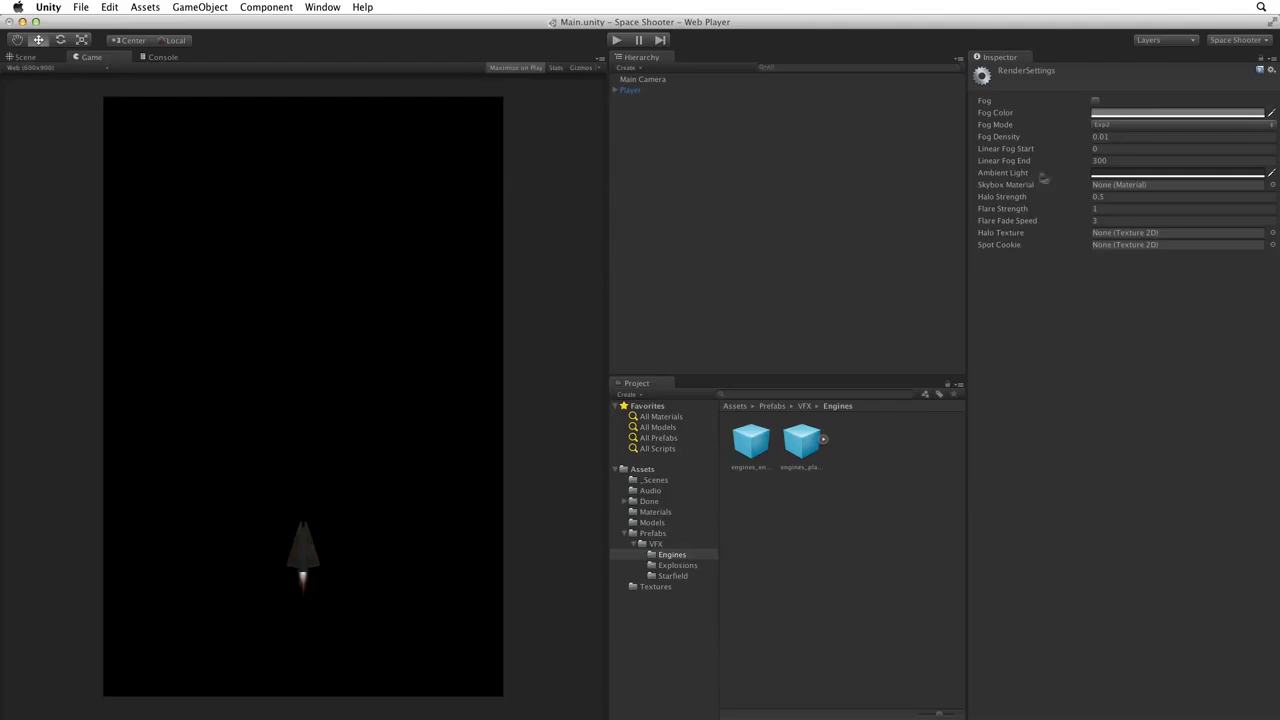
pyautogui.click(1127, 176)
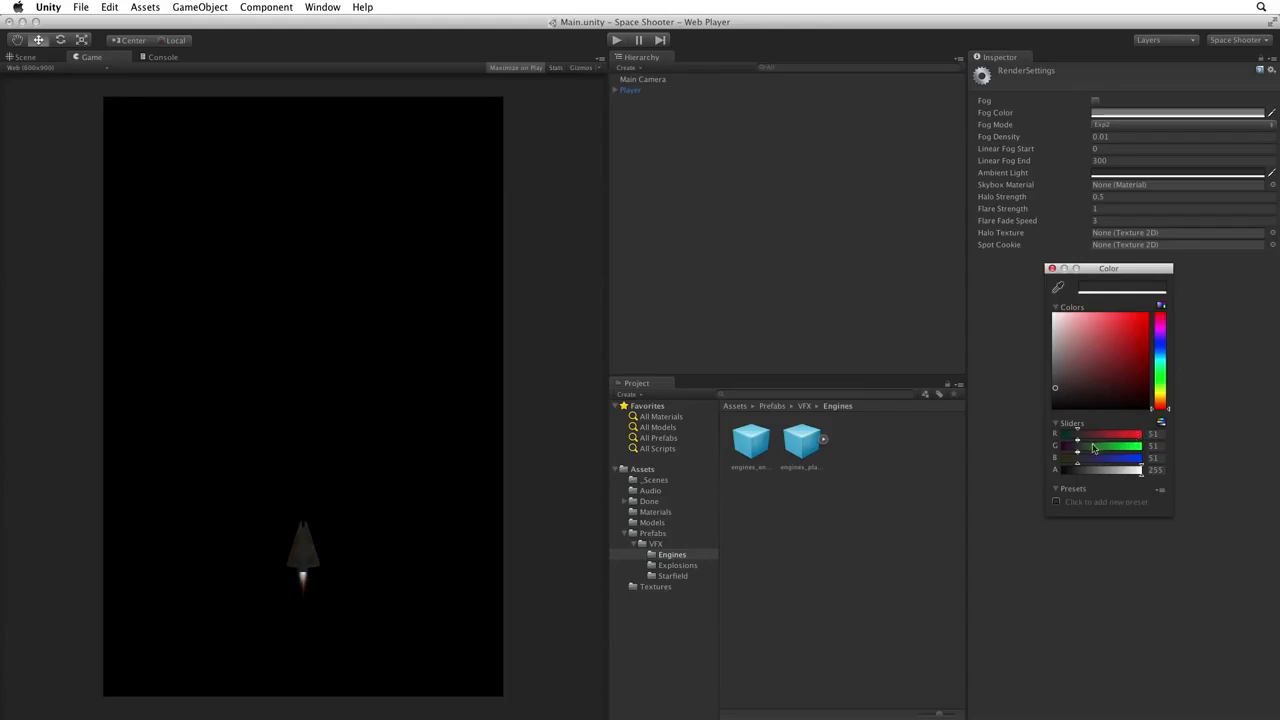
pyautogui.moveTo(1079, 438); pyautogui.dragTo(1184, 457)
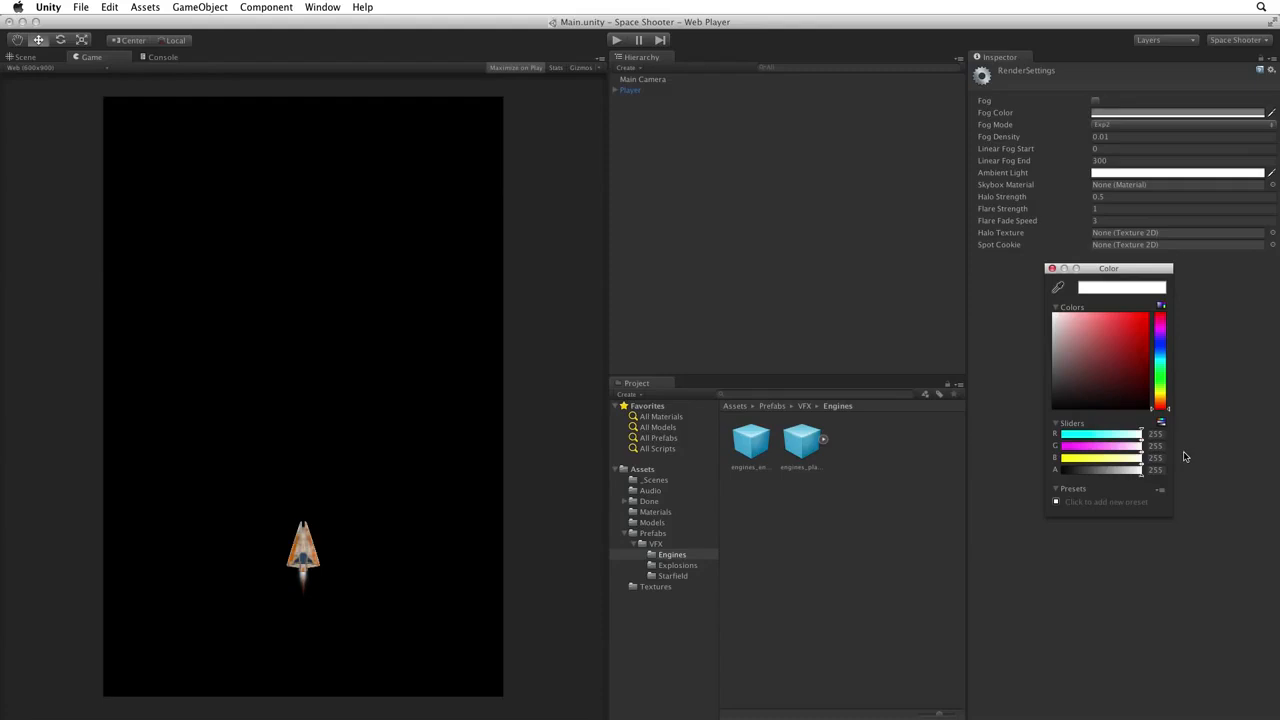
pyautogui.moveTo(1138, 458); pyautogui.dragTo(1039, 447)
pyautogui.moveTo(1138, 436); pyautogui.dragTo(978, 440)
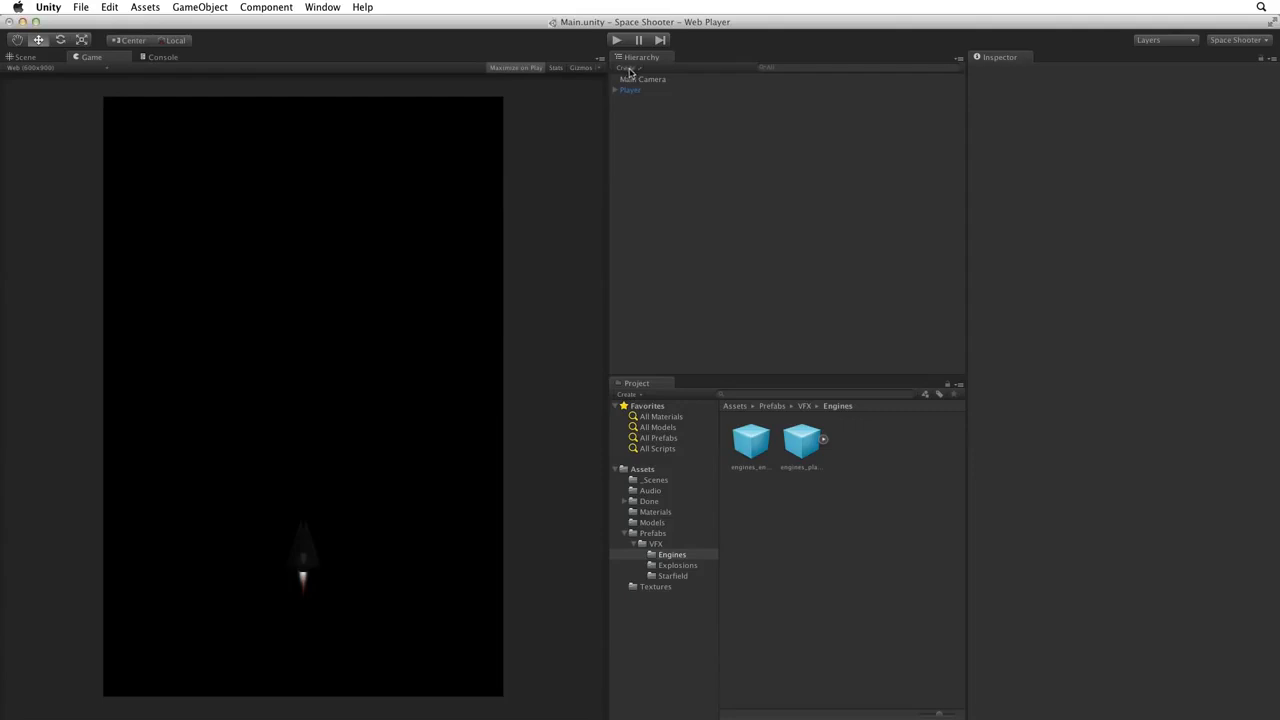
# Create a directional light in the scene and rename it Main Light.
pyautogui.click(629, 69)
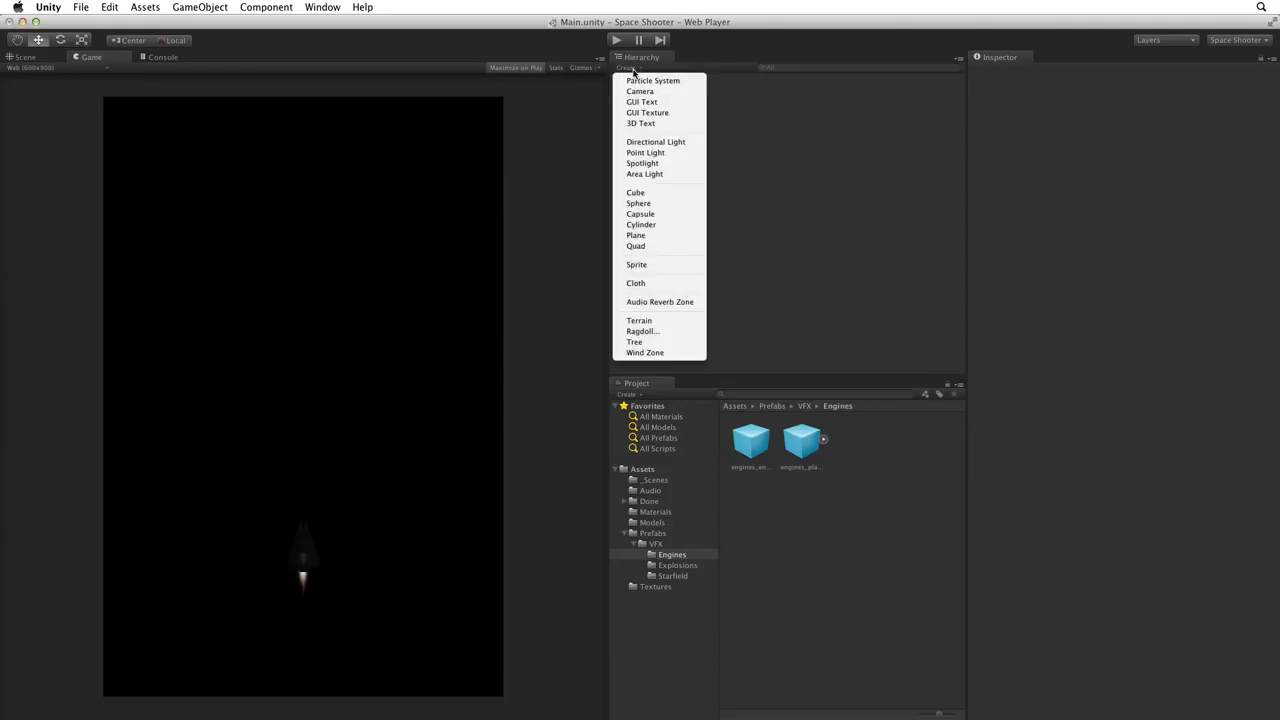
pyautogui.click(678, 145)
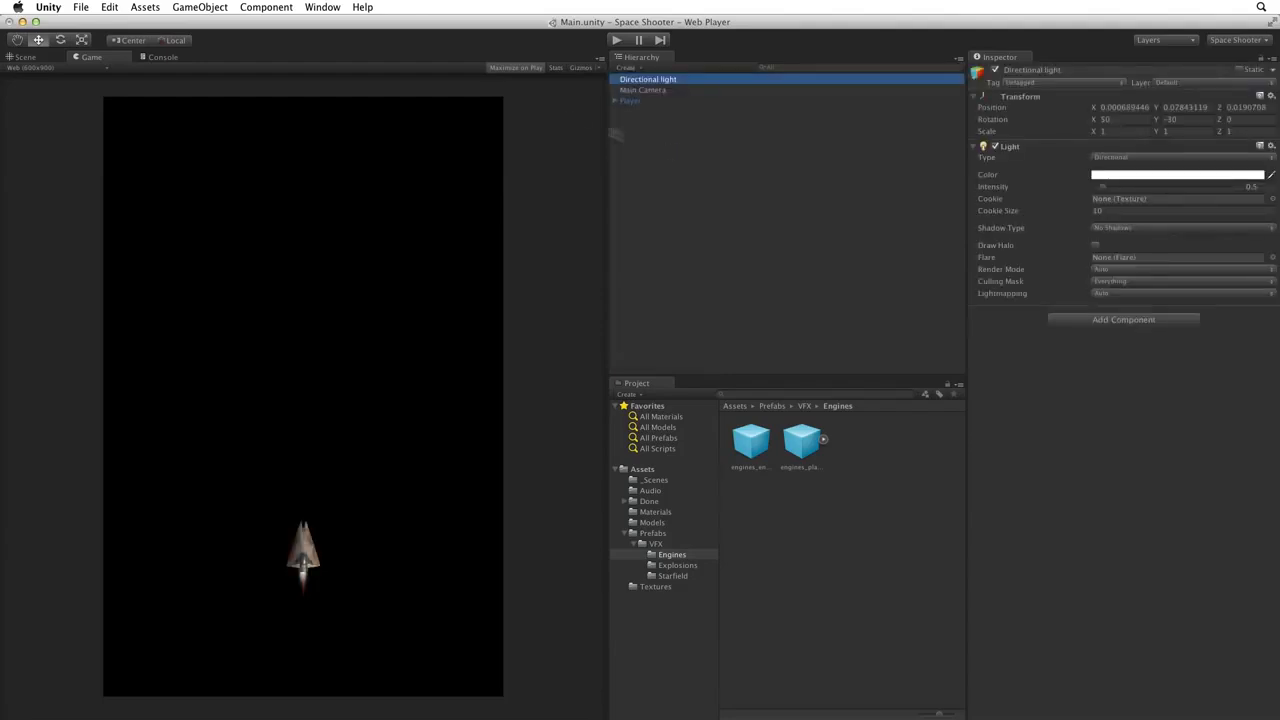
pyautogui.press('Return')
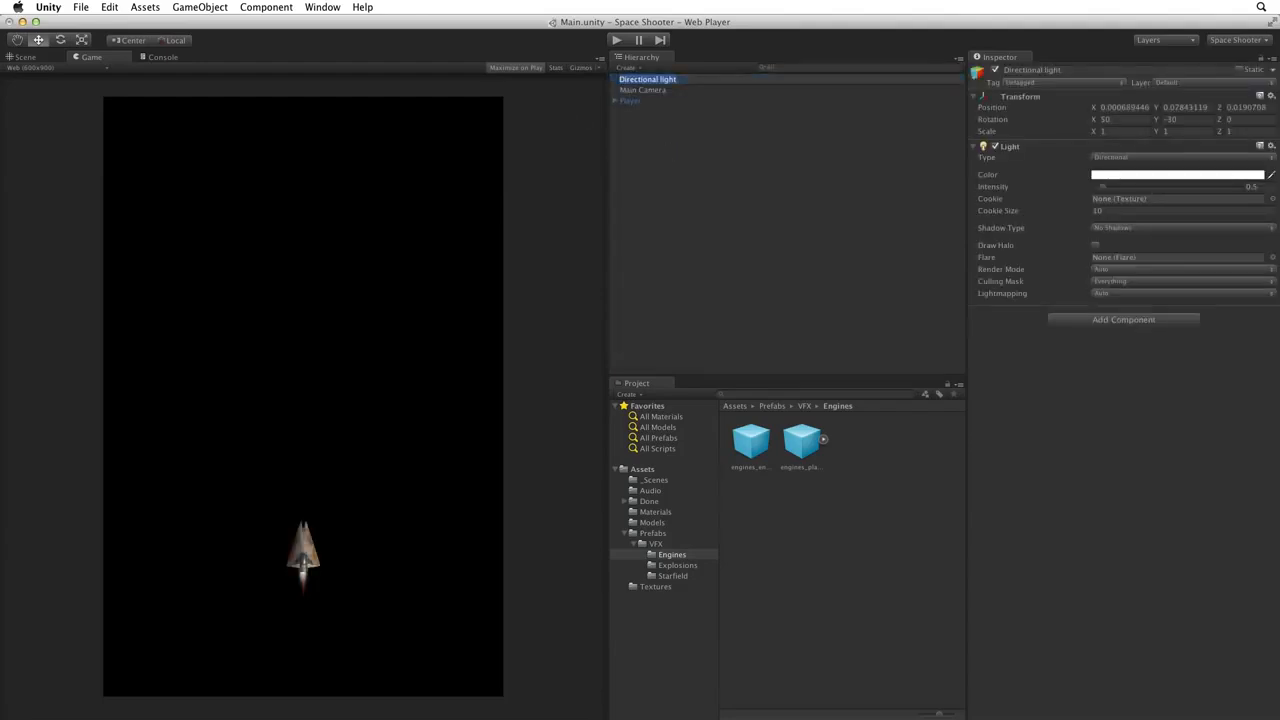
pyautogui.write('Main Light')
pyautogui.press('Return')
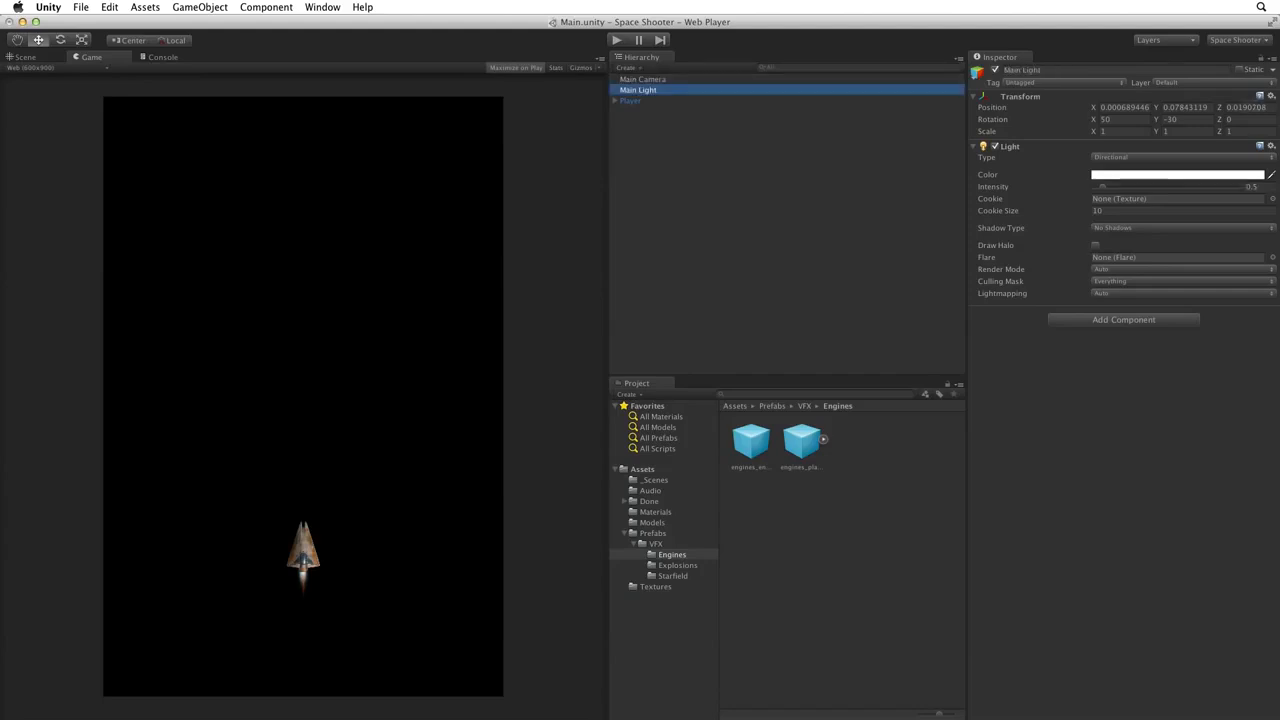
# Reset the Main Light's position and rotation to the origin defaults, keeping its scale.
pyautogui.click(1271, 96)
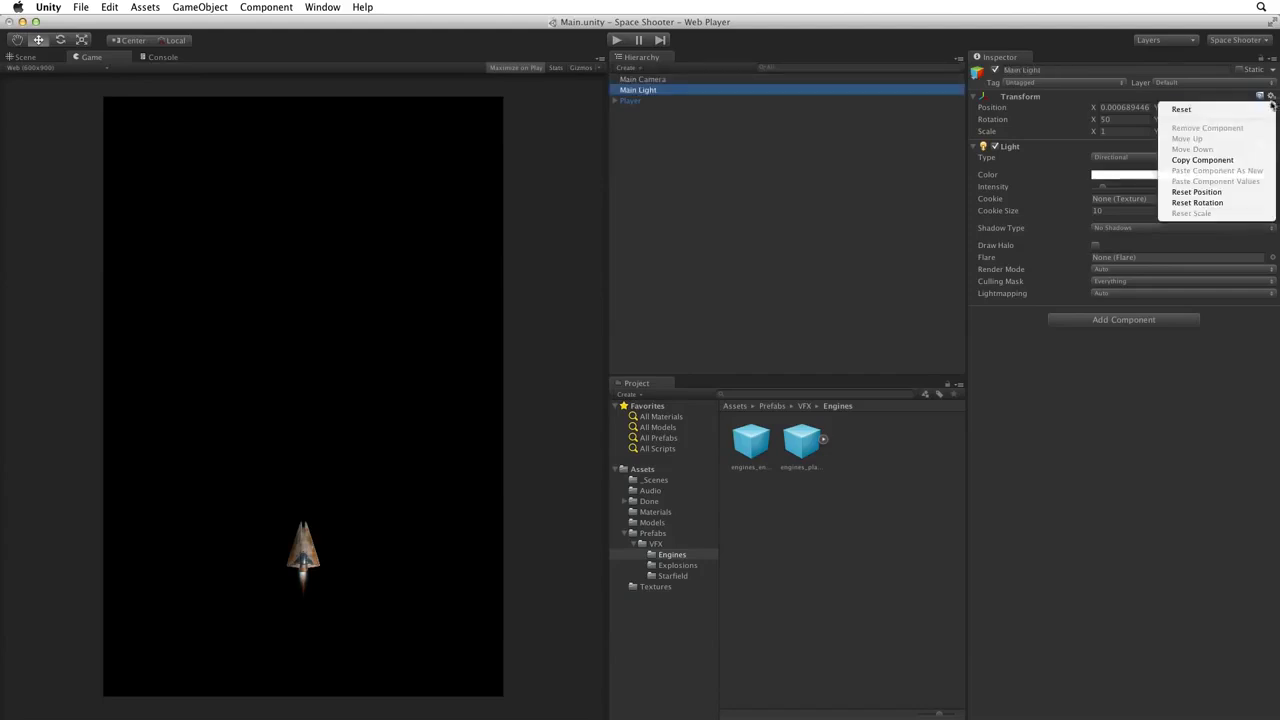
pyautogui.click(1225, 192)
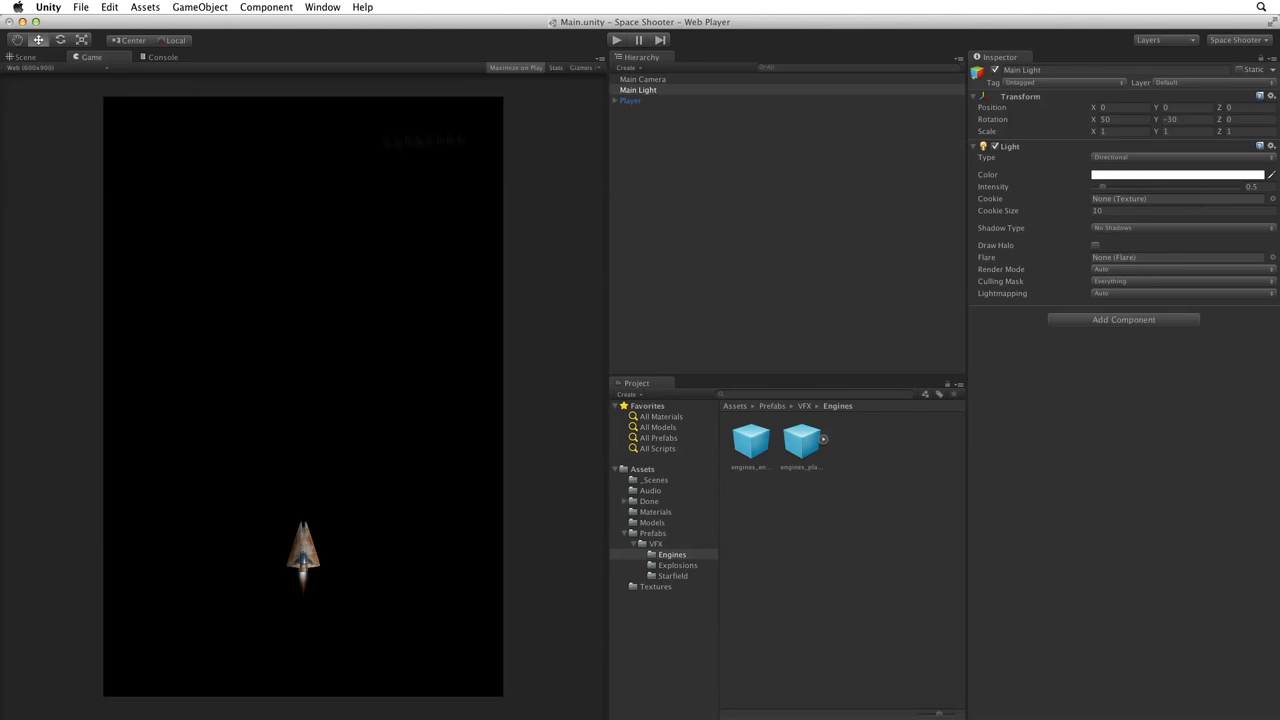
pyautogui.click(22, 57)
pyautogui.keyDown('alt'); pyautogui.moveTo(482, 406); pyautogui.dragTo(911, 337, button='right'); pyautogui.keyUp('alt')
pyautogui.keyDown('alt'); pyautogui.moveTo(511, 355); pyautogui.dragTo(254, 516); pyautogui.keyUp('alt')
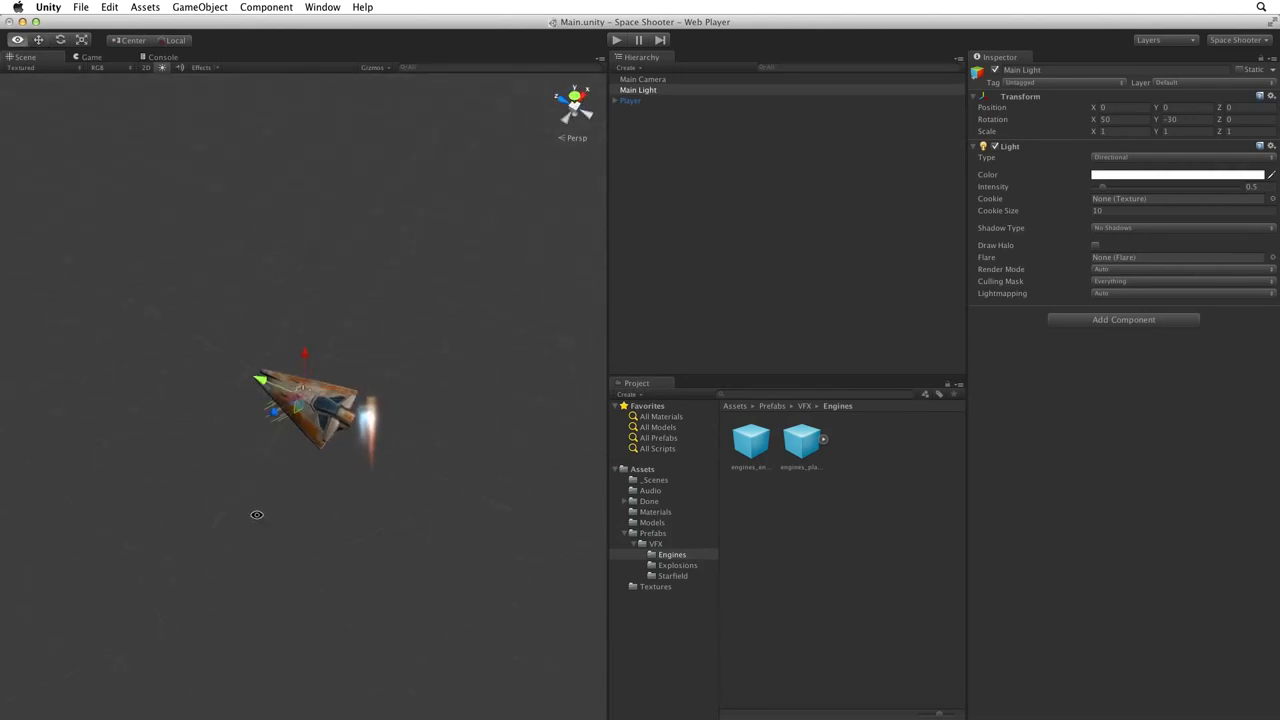
pyautogui.click(1270, 96)
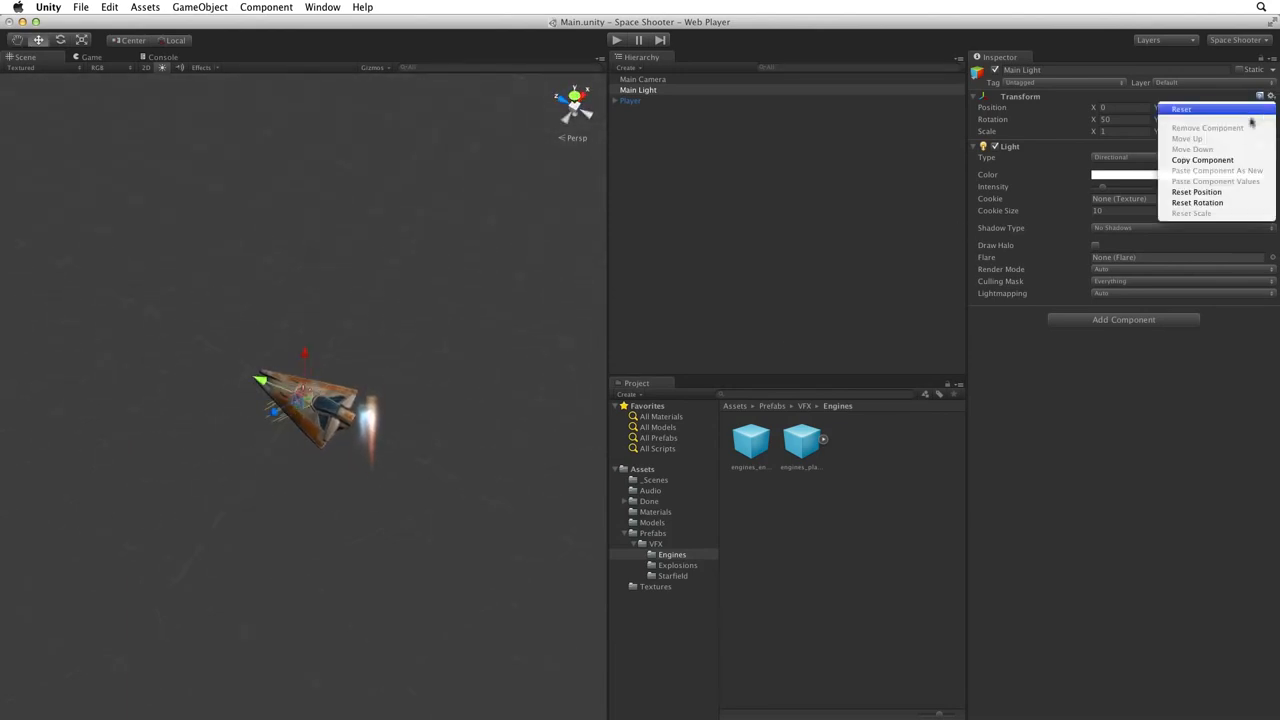
pyautogui.click(1218, 203)
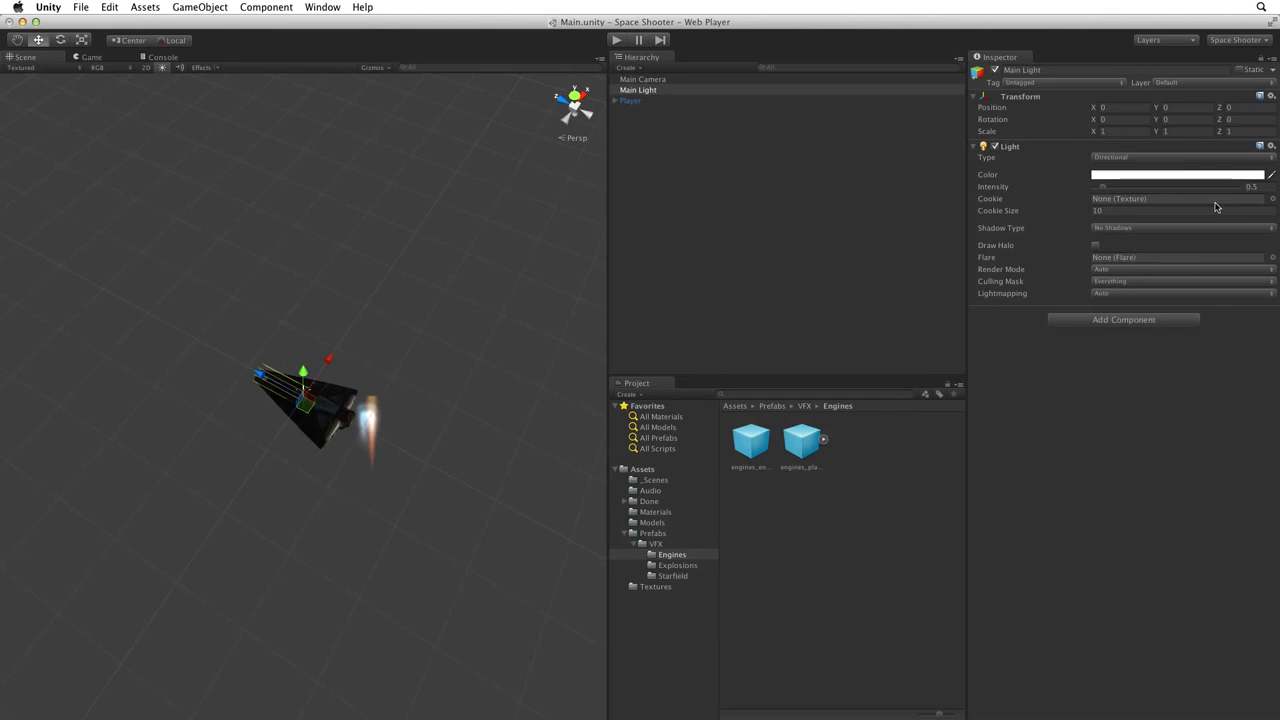
# Tilt the Main Light downward by setting its X rotation to 20.
pyautogui.click(1108, 119)
pyautogui.moveTo(1094, 119); pyautogui.dragTo(1248, 121)
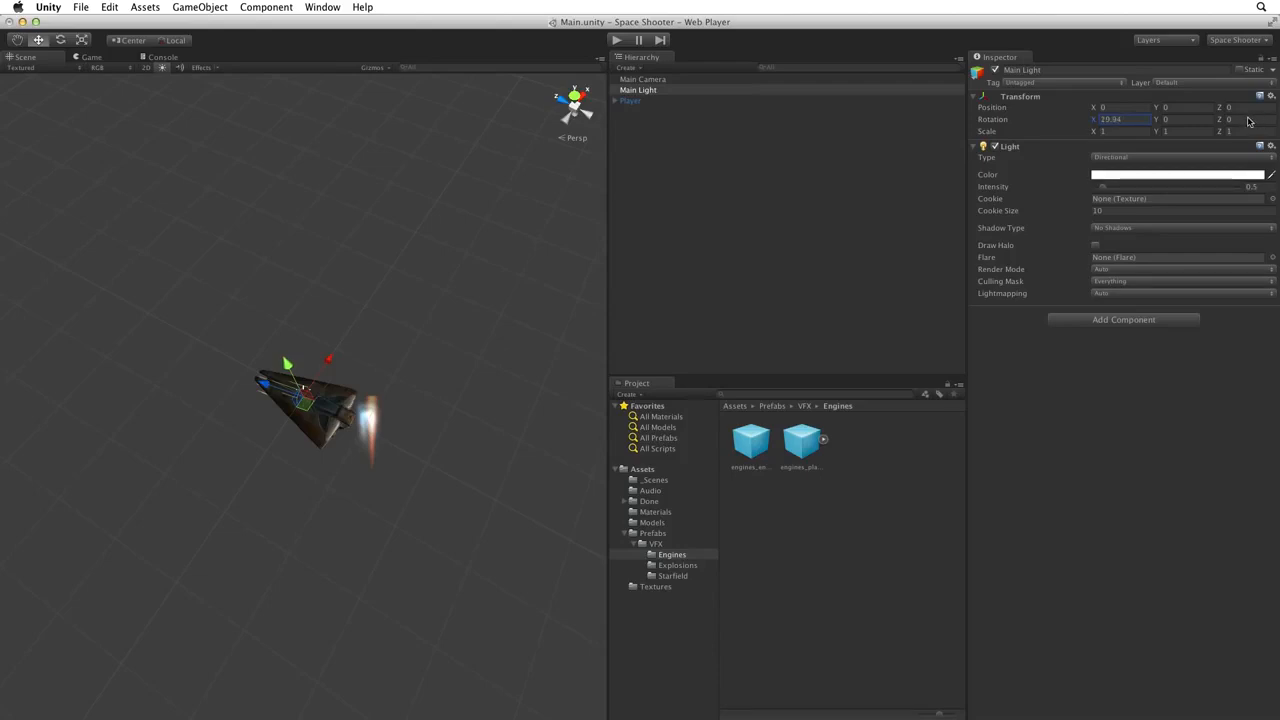
pyautogui.click(1110, 120)
pyautogui.write('20')
# Set the Main Light's Y rotation to -115 and check the ship's lighting in the game view.
pyautogui.moveTo(1160, 120); pyautogui.dragTo(54, 352)
pyautogui.keyDown('alt'); pyautogui.moveTo(430, 220); pyautogui.dragTo(215, 363); pyautogui.keyUp('alt')
pyautogui.moveTo(1157, 124); pyautogui.dragTo(1084, 131)
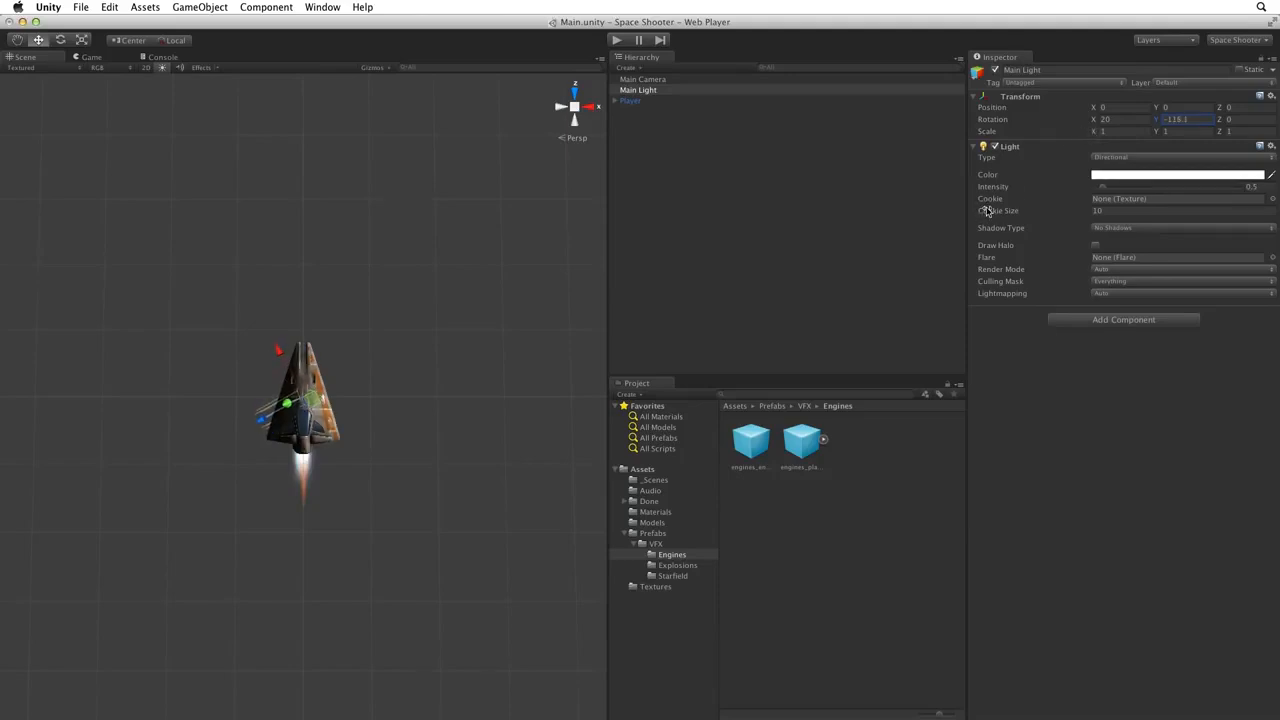
pyautogui.moveTo(1178, 121); pyautogui.dragTo(1197, 139)
pyautogui.write('5')
pyautogui.click(96, 58)
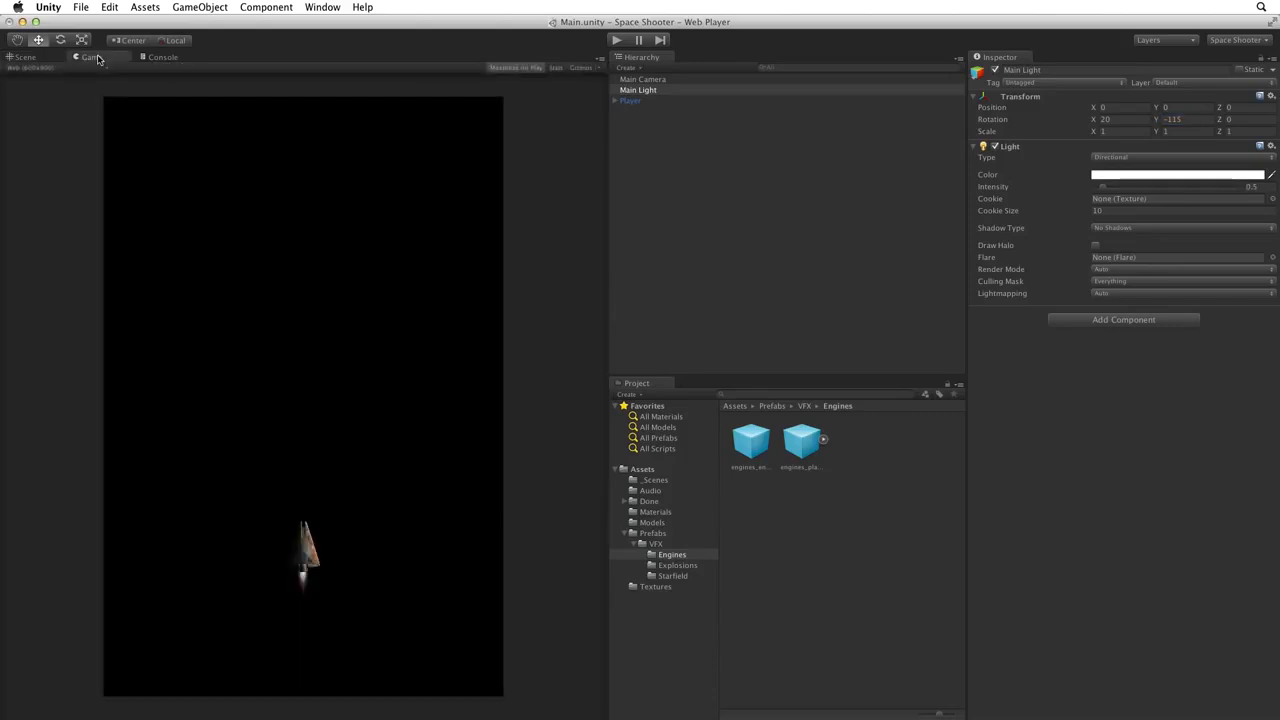
# Set the Main Light's intensity to 0.75 and check its color.
pyautogui.click(1251, 186)
pyautogui.write('0.75')
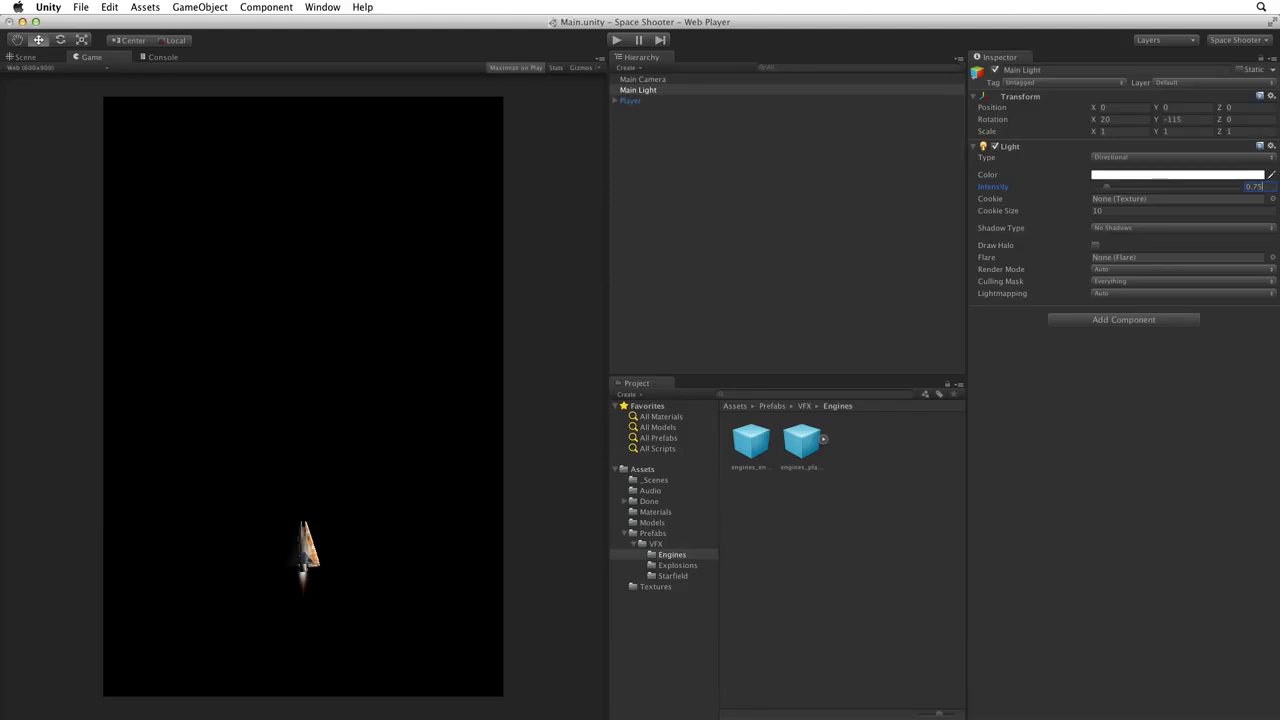
pyautogui.click(1191, 176)
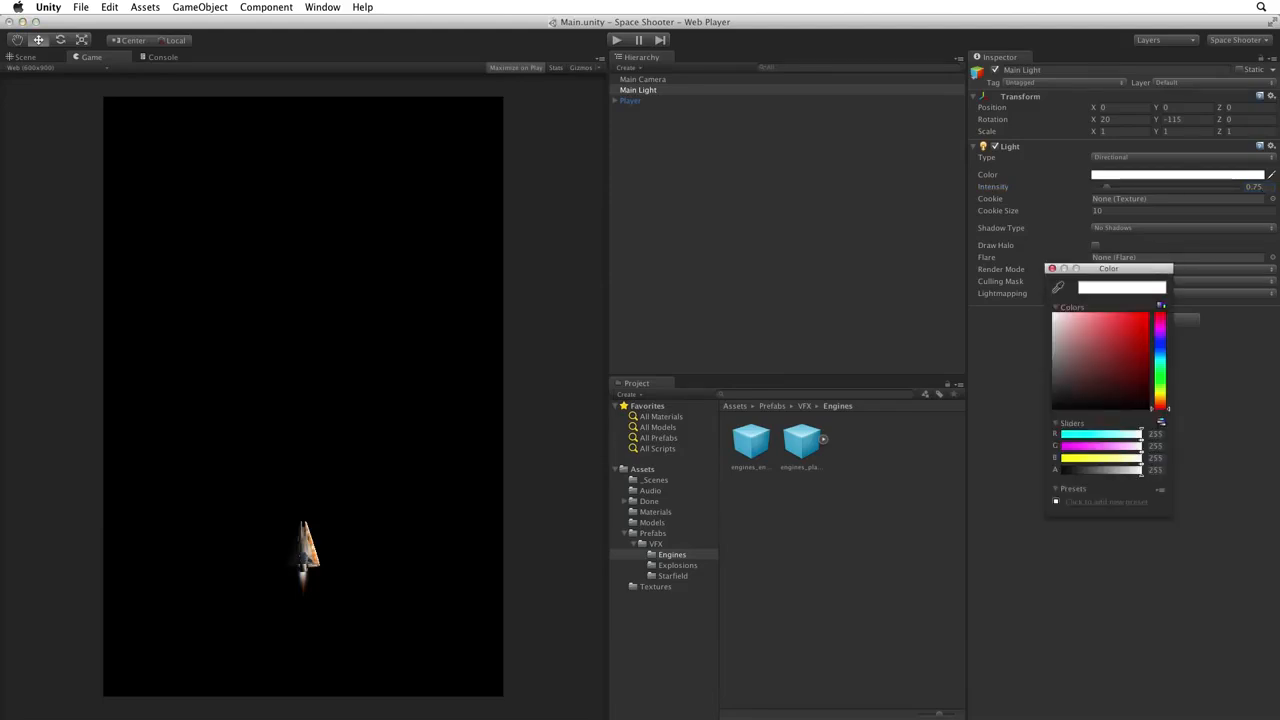
pyautogui.click(1051, 270)
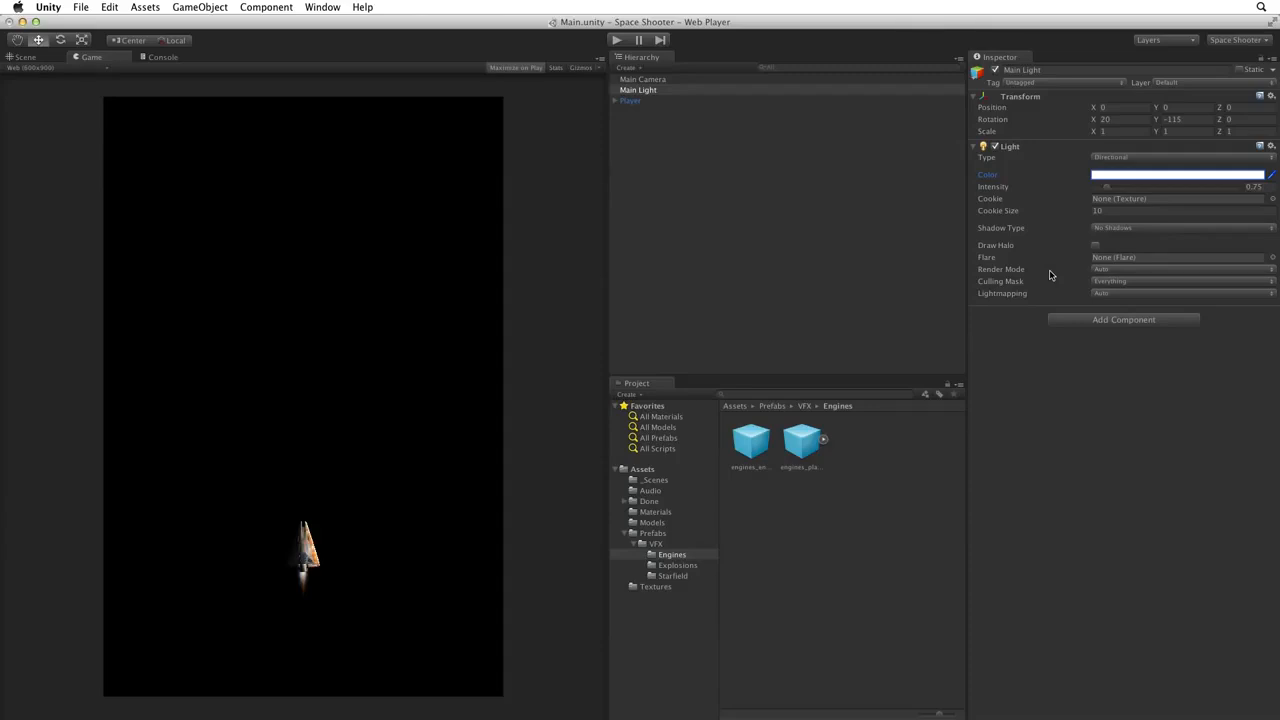
# Duplicate the Main Light and rename the copy Fill Light.
pyautogui.click(703, 90)
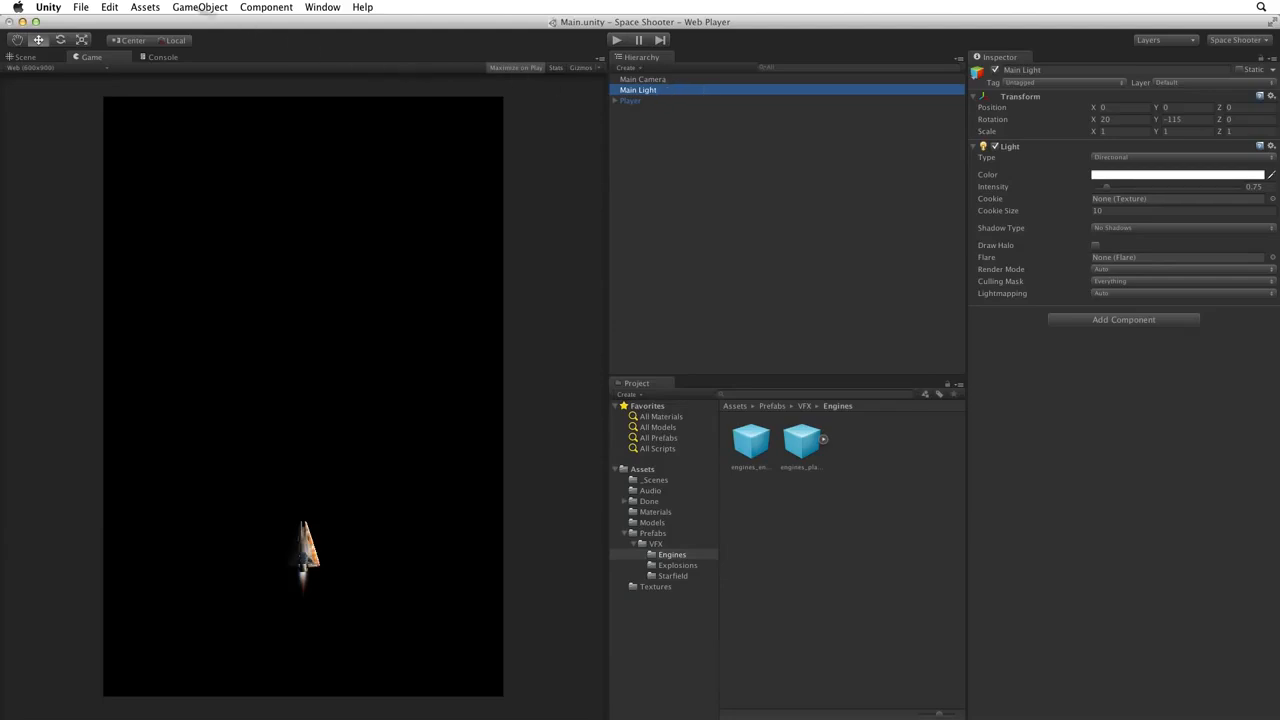
pyautogui.click(110, 8)
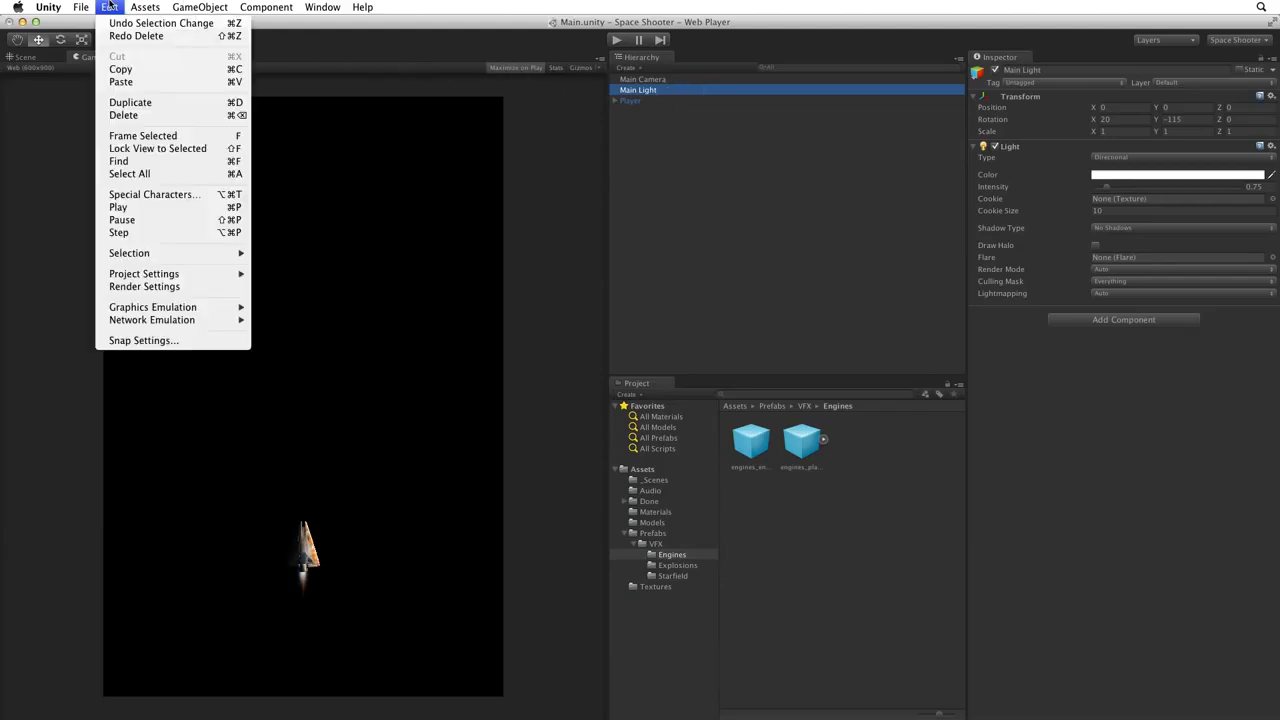
pyautogui.click(150, 103)
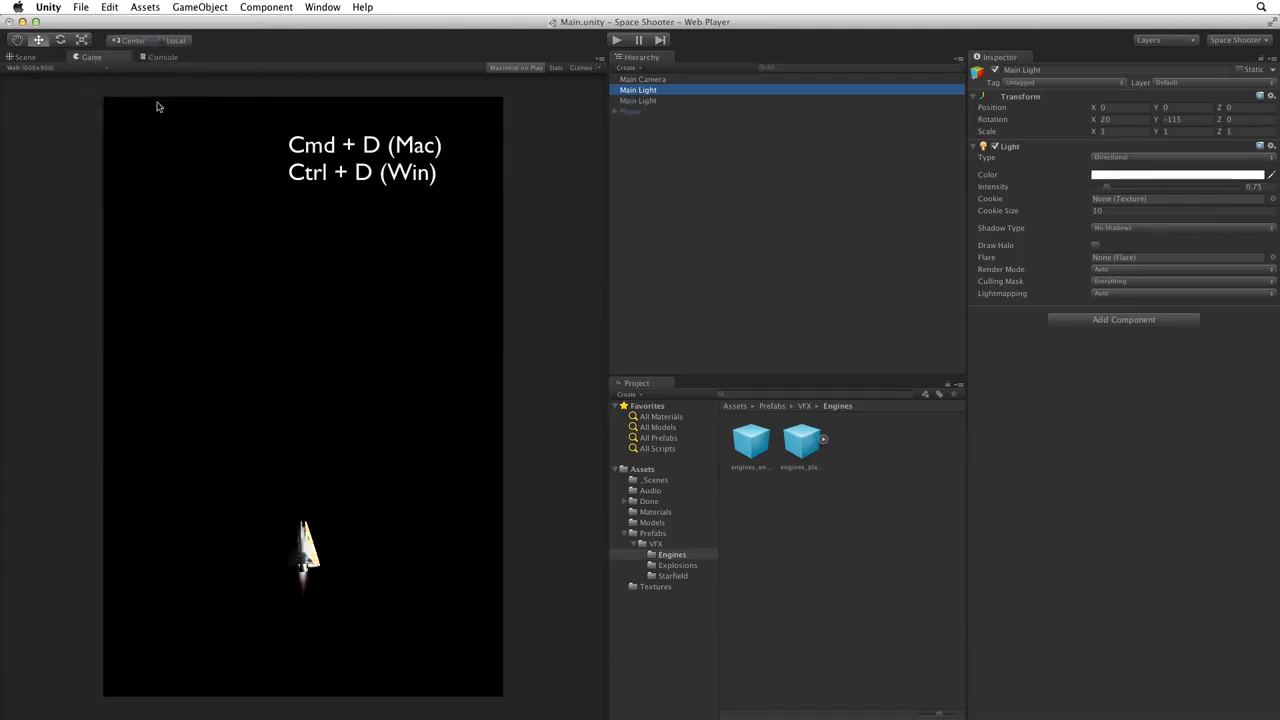
pyautogui.press('Return')
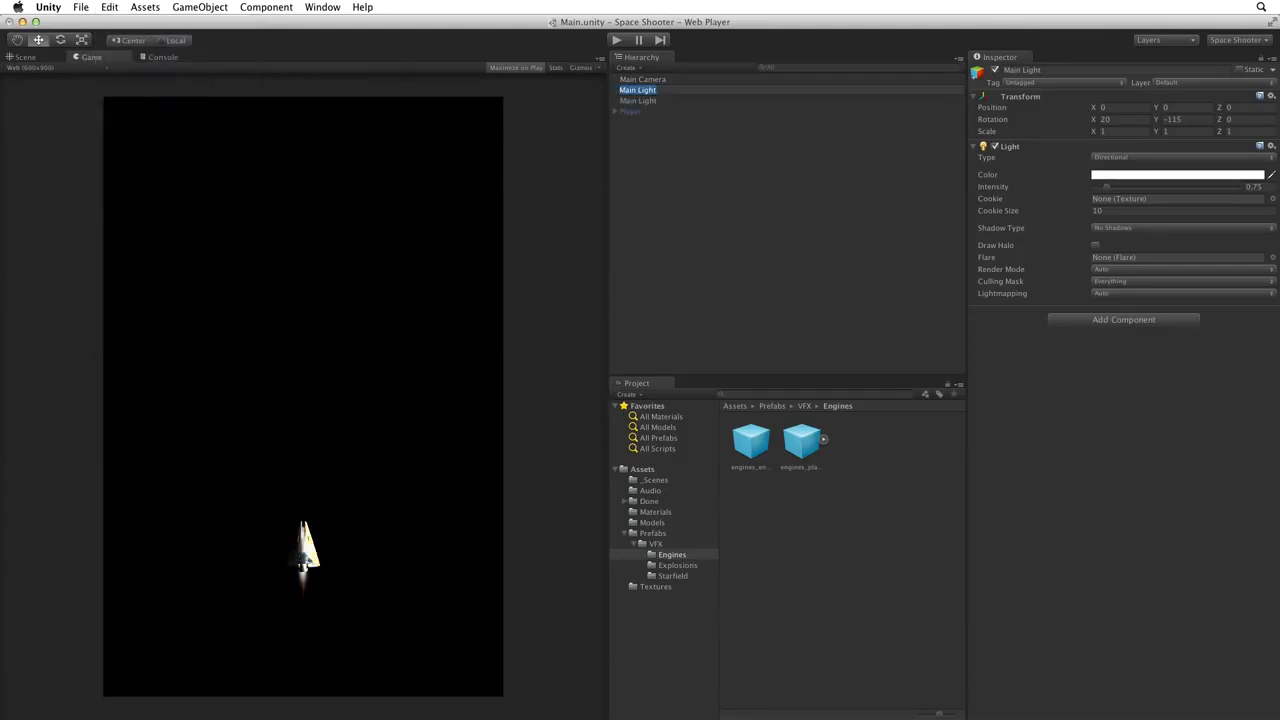
pyautogui.write('Fill Light')
pyautogui.press('Return')
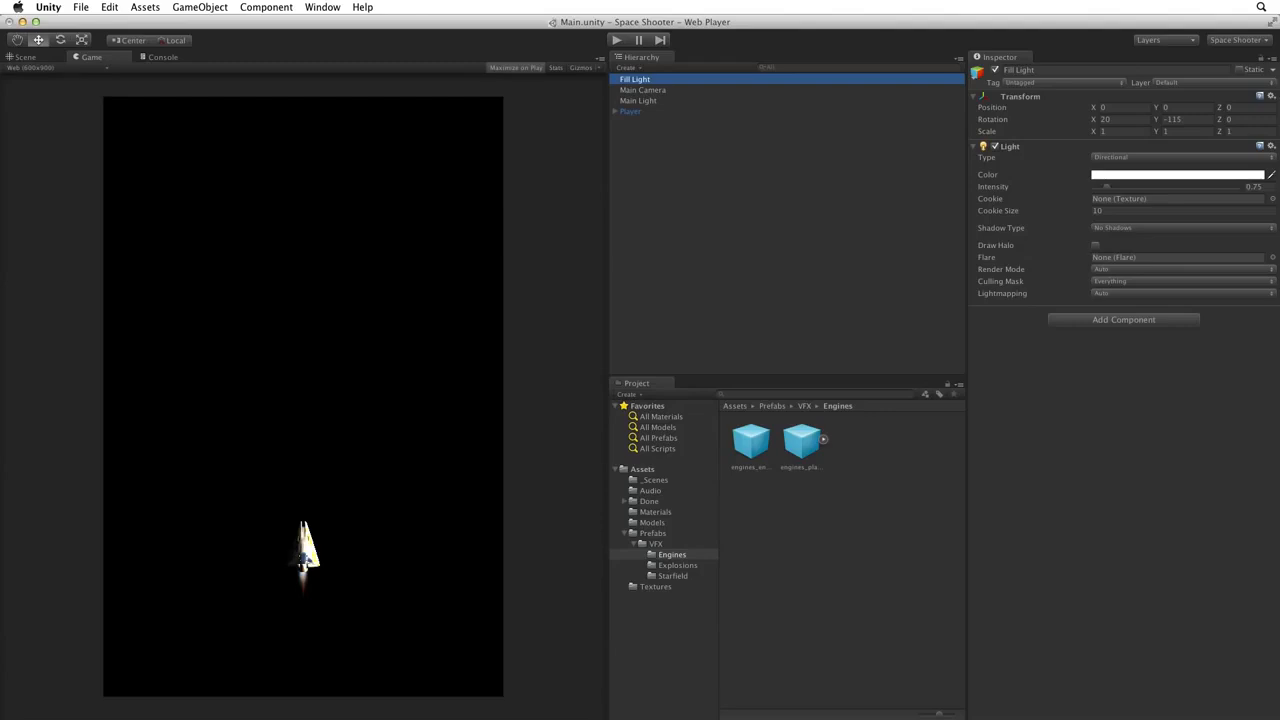
# Reset the Fill Light's rotation and turn it around Y to about 126.6 degrees to light the ship's dark side.
pyautogui.click(1270, 96)
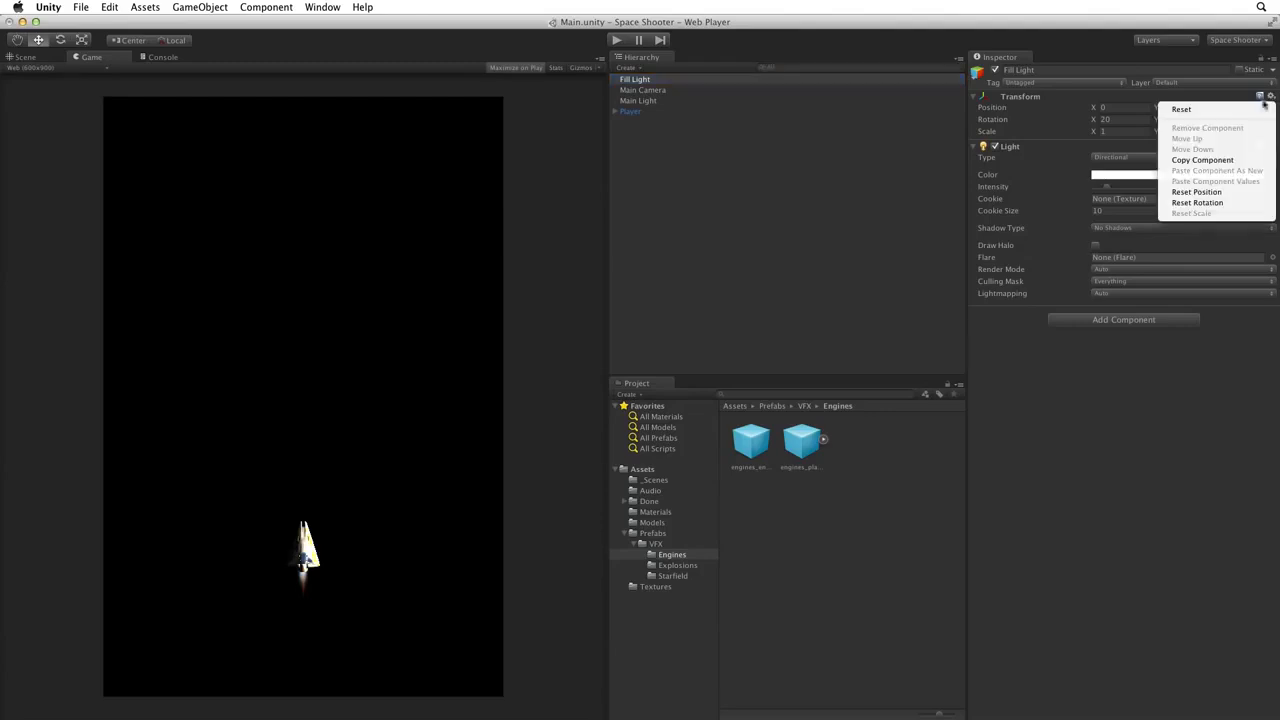
pyautogui.click(1209, 204)
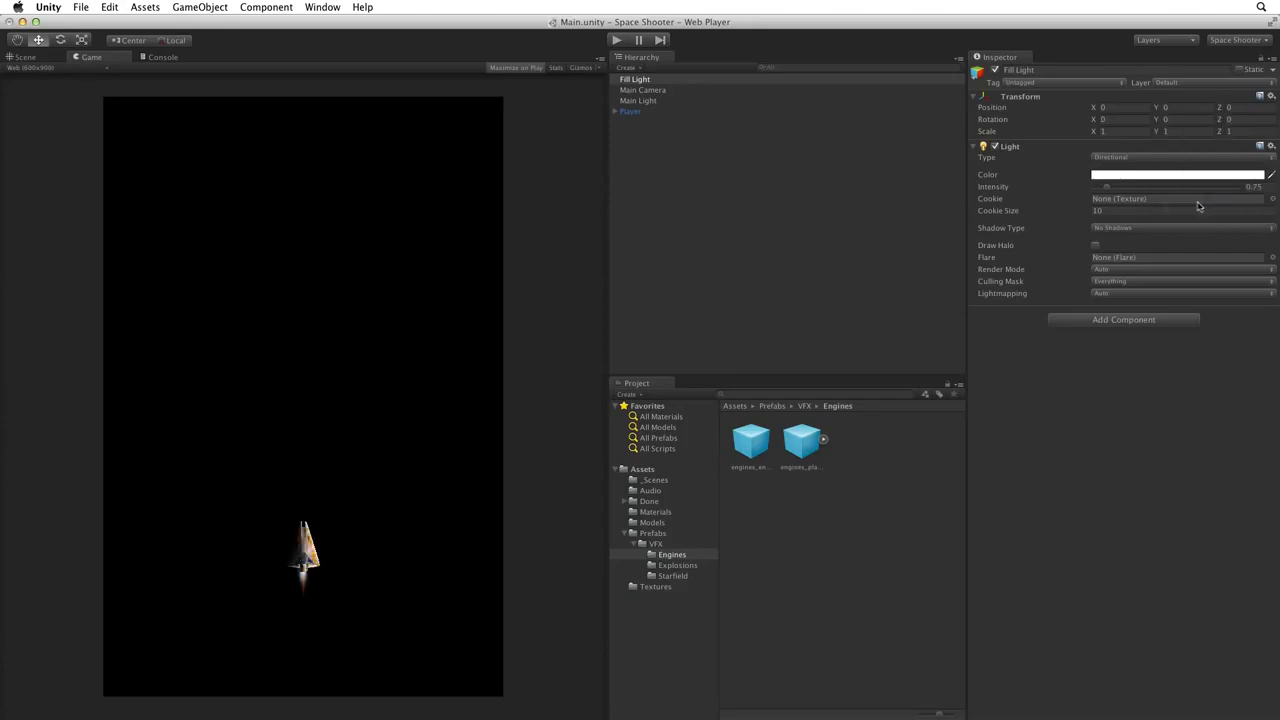
pyautogui.press('super+1')
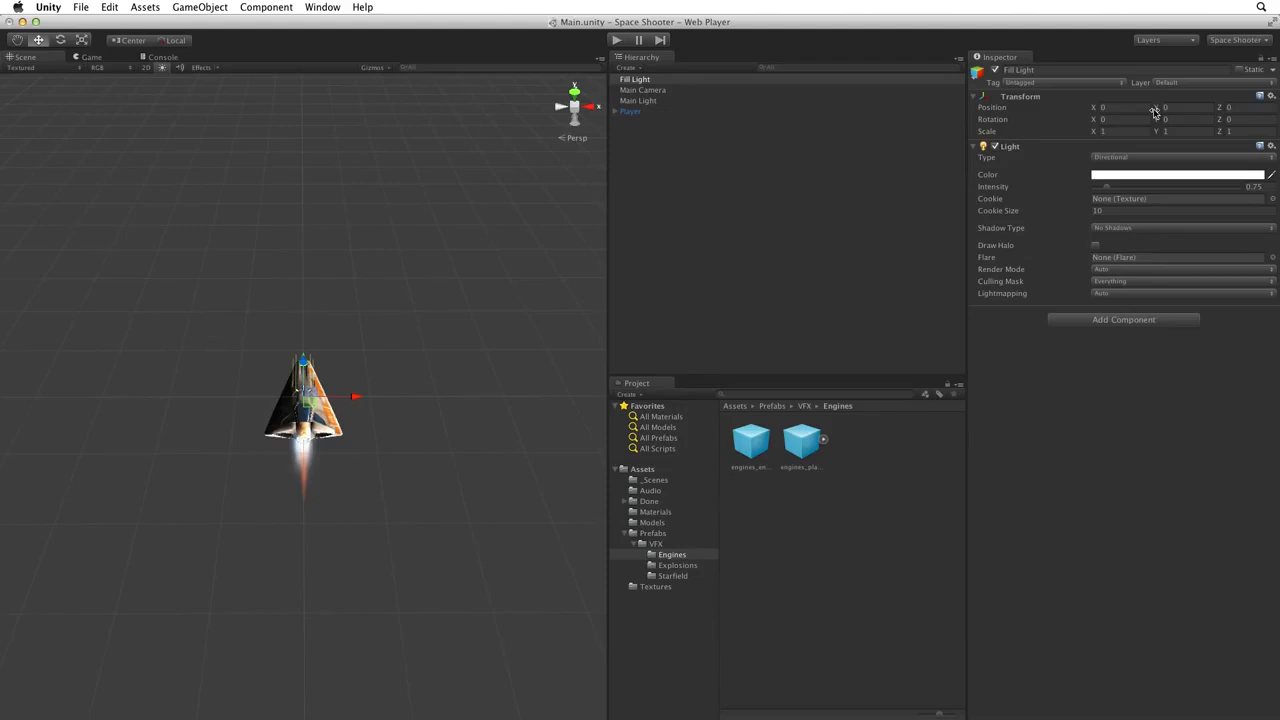
pyautogui.moveTo(1156, 122)
pyautogui.mouseDown()
pyautogui.moveTo(1234, 91)
pyautogui.moveTo(1170, 85)
pyautogui.mouseUp()
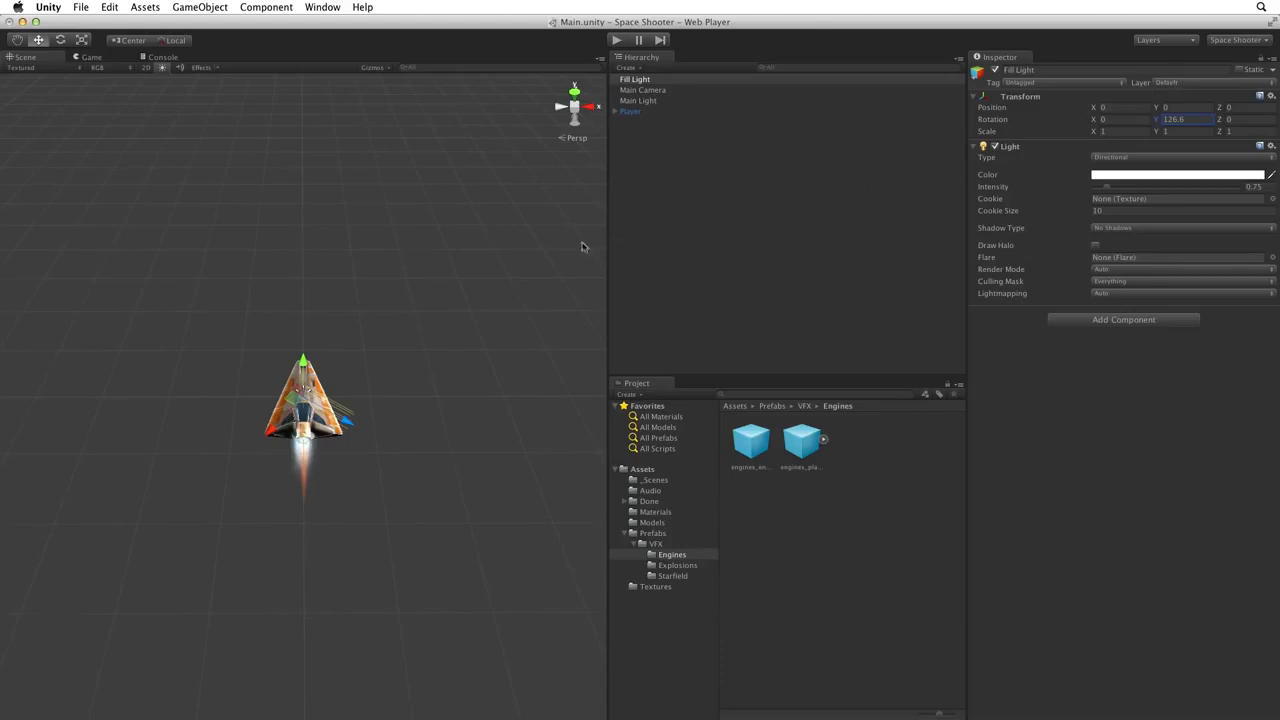
pyautogui.click(91, 57)
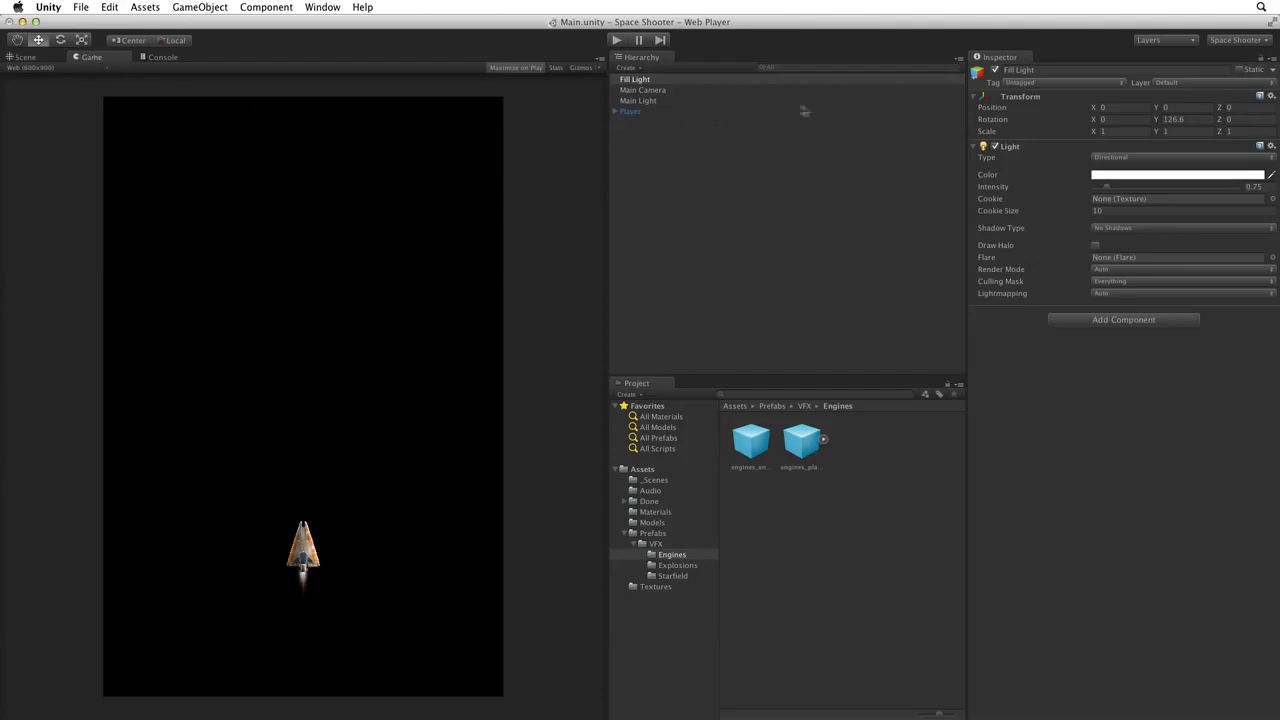
# Set the Fill Light's intensity to 0.5 and its color to R 128, G 192, B 192.
pyautogui.click(1256, 187)
pyautogui.click(1186, 176)
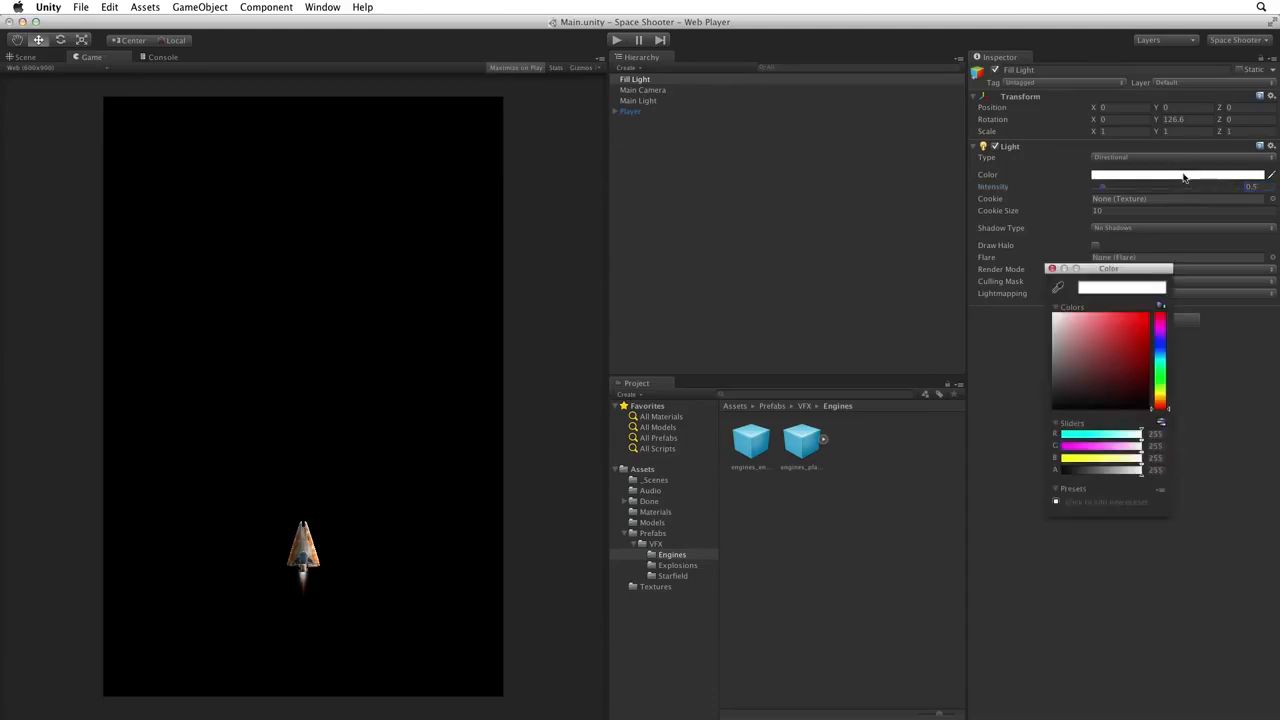
pyautogui.moveTo(1141, 434)
pyautogui.mouseDown()
pyautogui.moveTo(1098, 438)
pyautogui.moveTo(1142, 437)
pyautogui.mouseUp()
pyautogui.write('128')
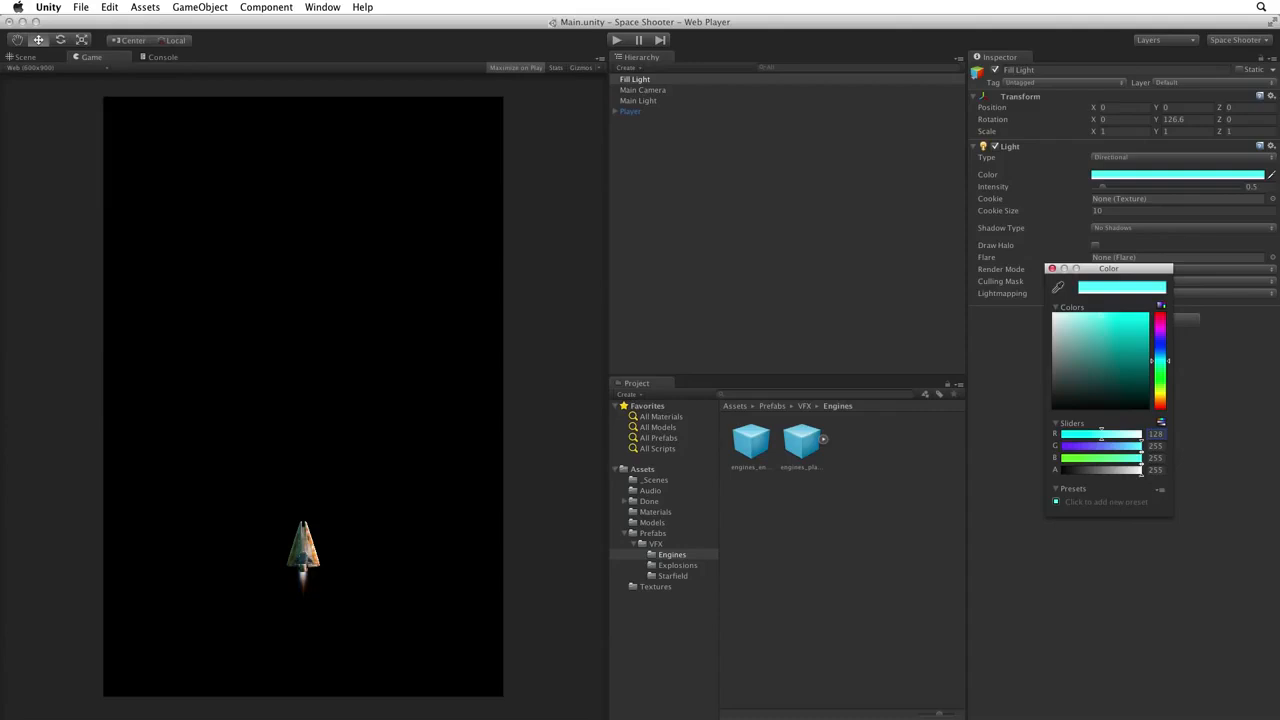
pyautogui.press('Tab')
pyautogui.write('192')
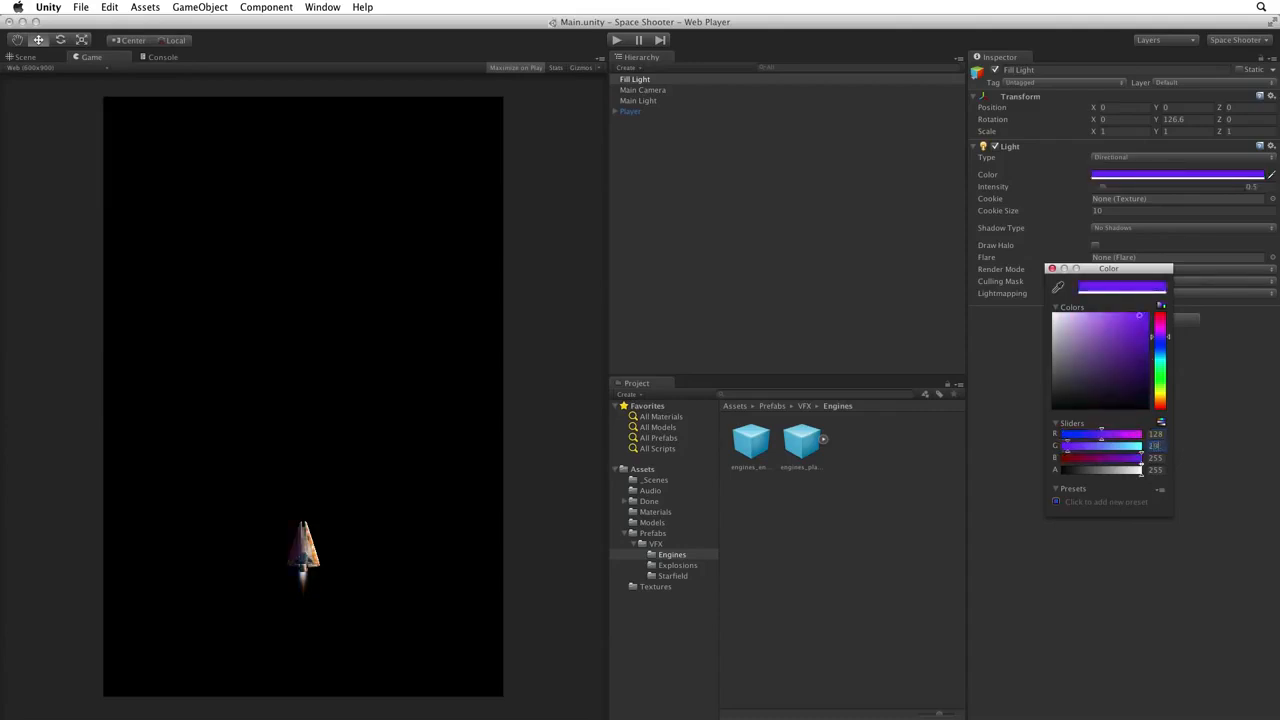
pyautogui.press('Tab')
pyautogui.write('192')
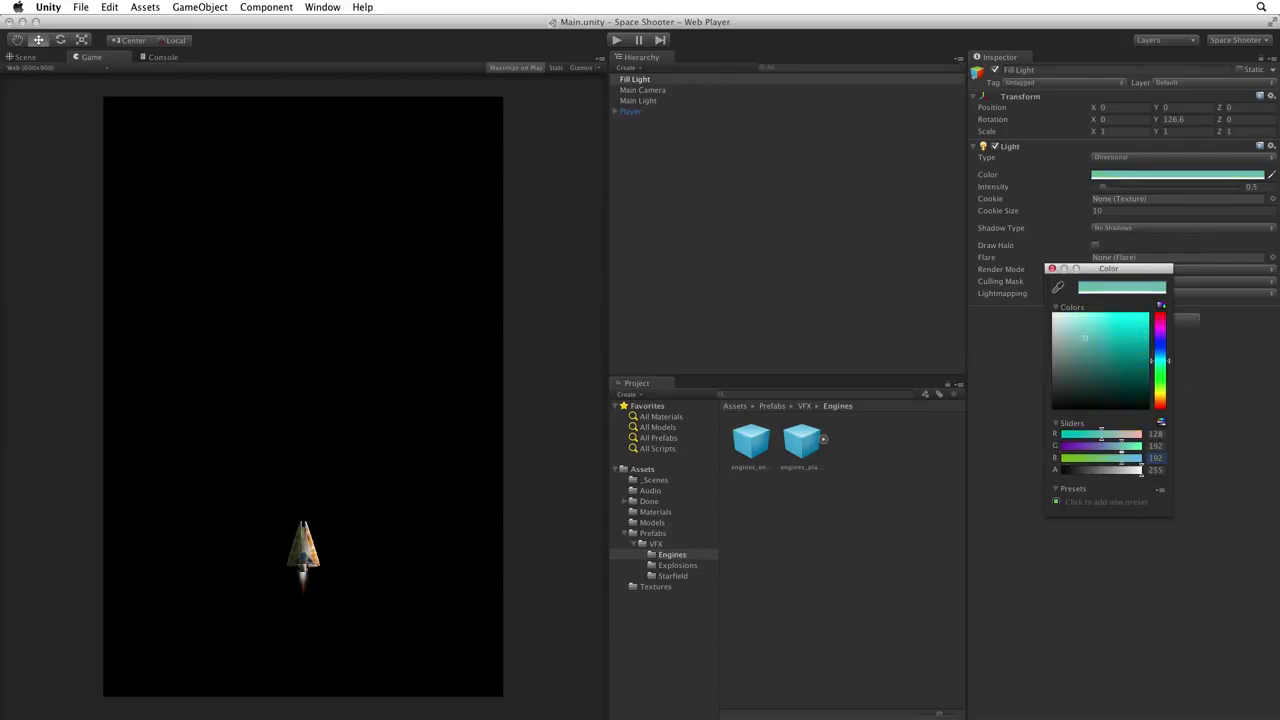
pyautogui.click(995, 71)
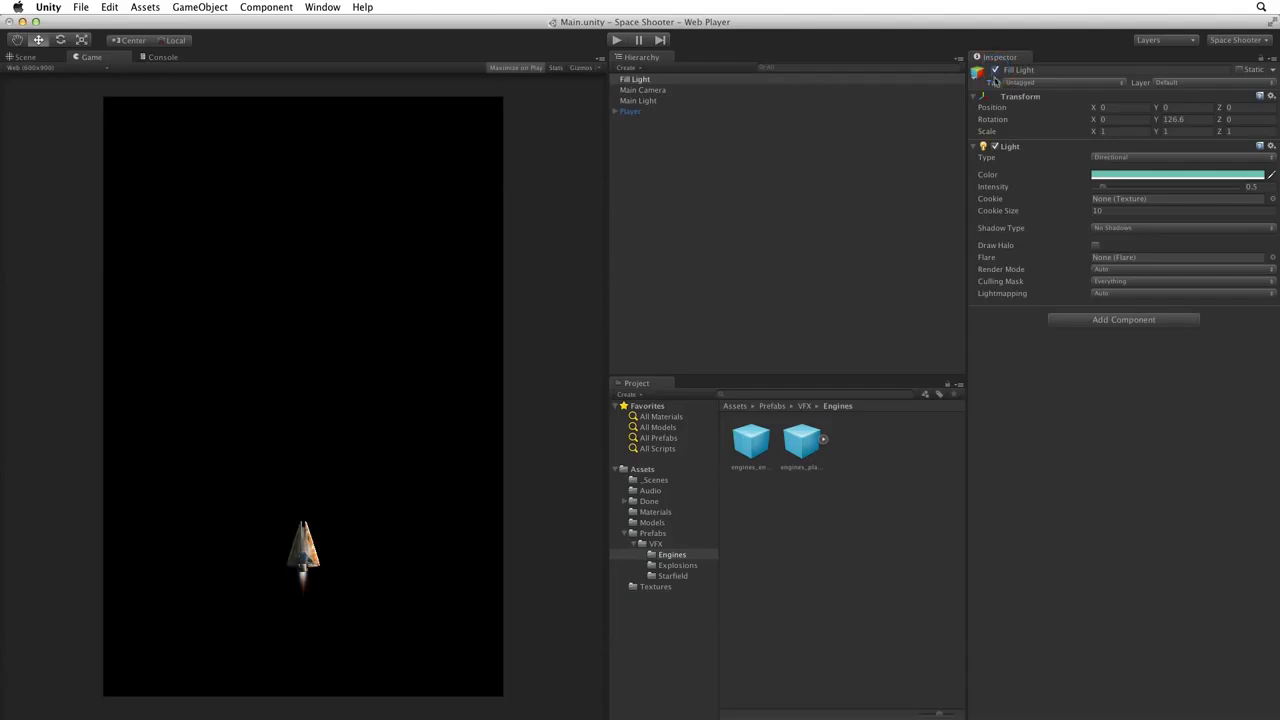
# Set the Fill Light's rotation to X 5 and Y 125.
pyautogui.click(1100, 119)
pyautogui.press('Tab')
pyautogui.write('125')
# Duplicate the Fill Light and rename the copy Rim Light.
pyautogui.click(628, 81)
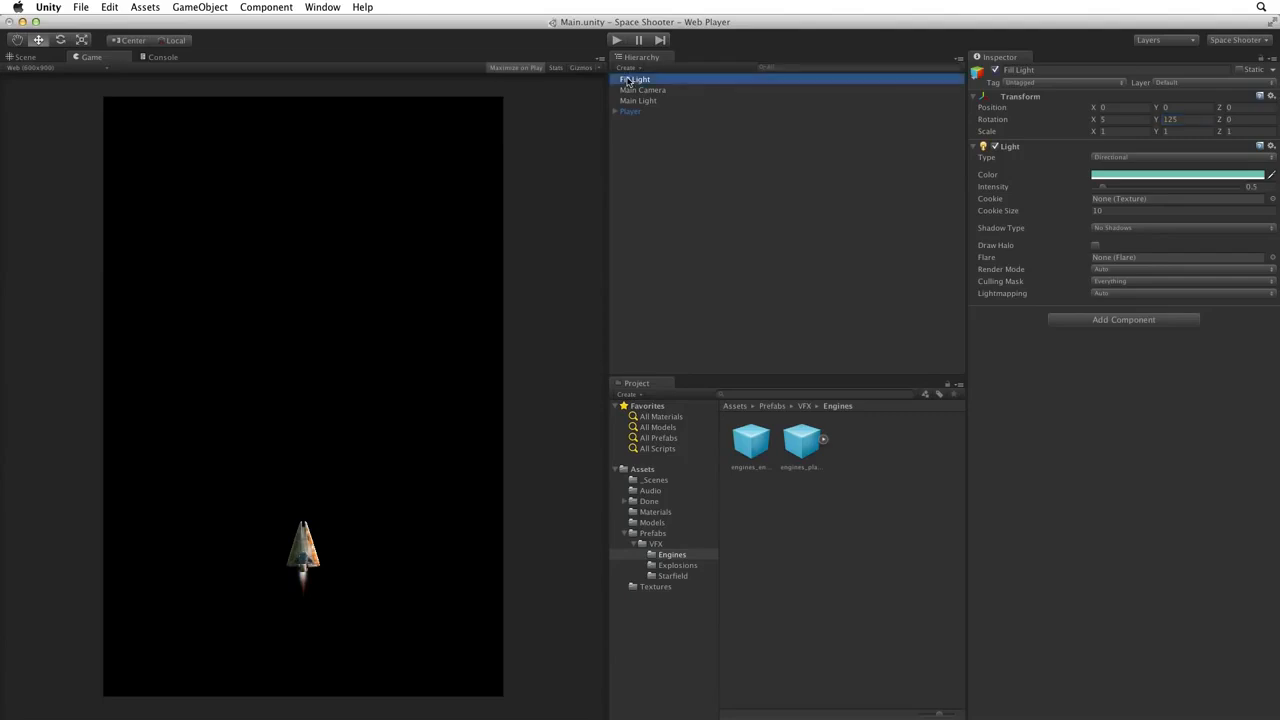
pyautogui.press('super+d')
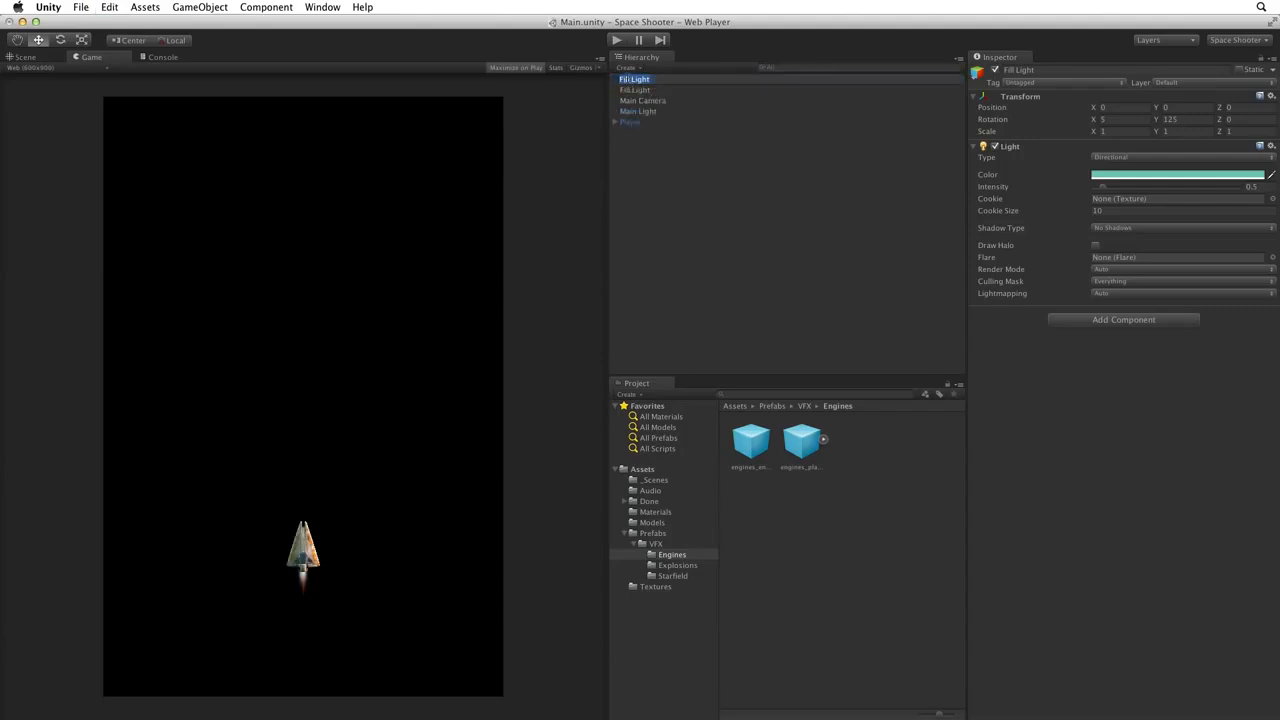
pyautogui.write('Rim Light')
pyautogui.press('Return')
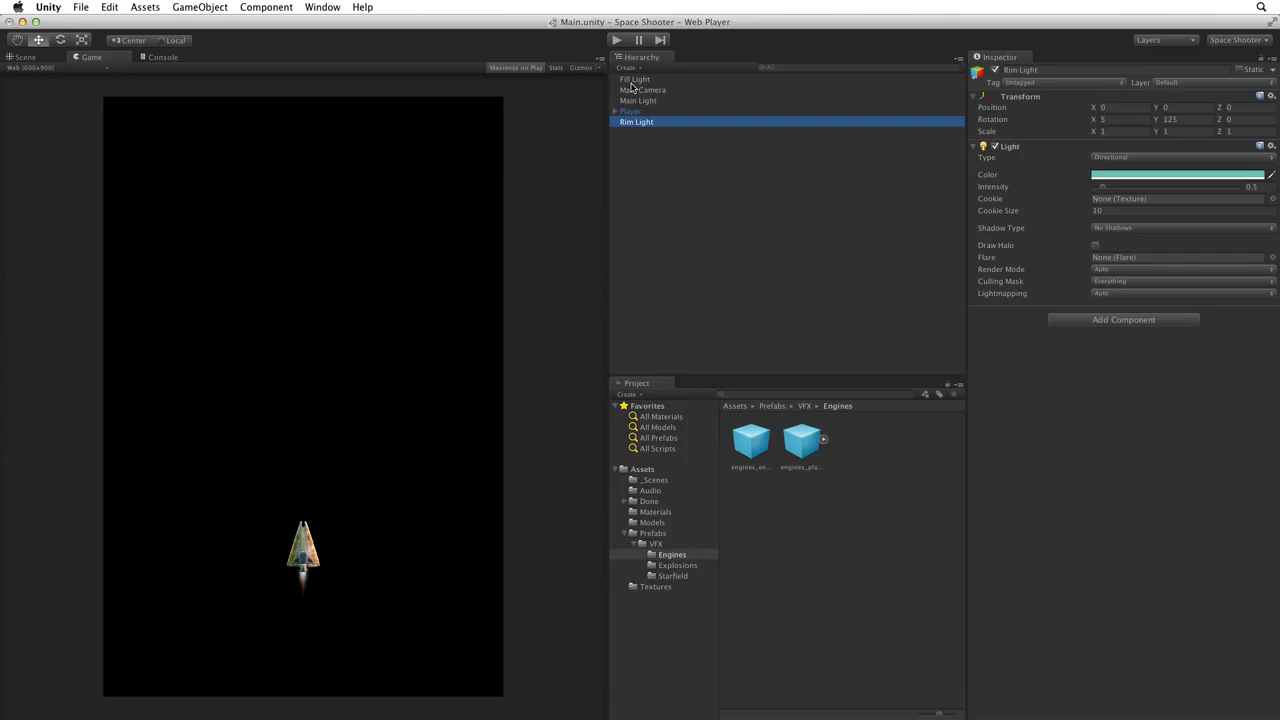
# Deactivate the Fill Light and reset the Rim Light's transform.
pyautogui.click(633, 80)
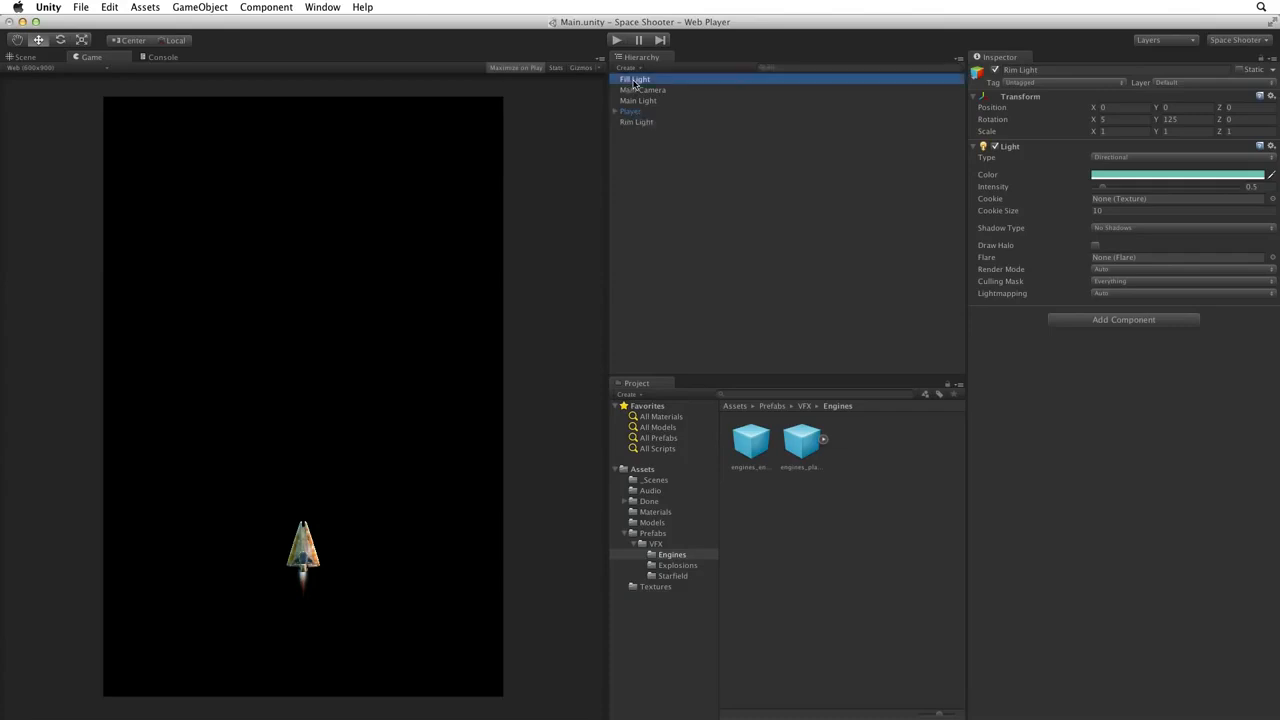
pyautogui.click(994, 71)
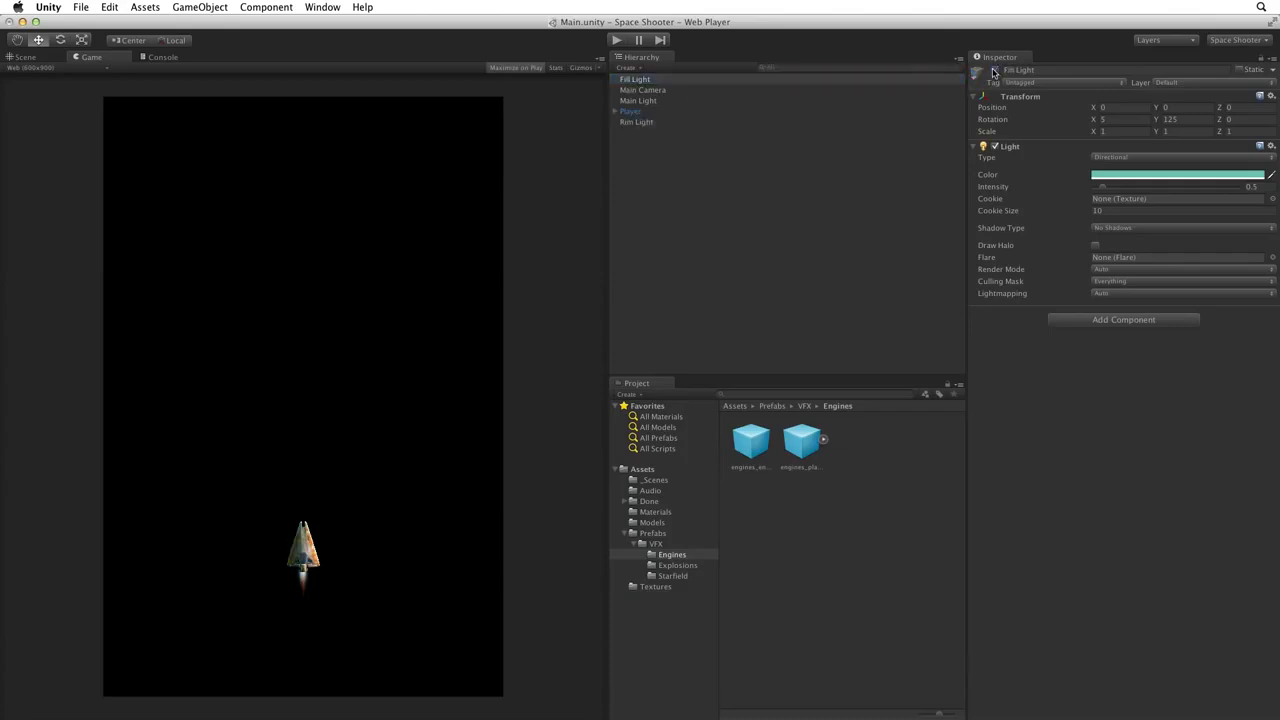
pyautogui.click(667, 123)
pyautogui.click(1270, 96)
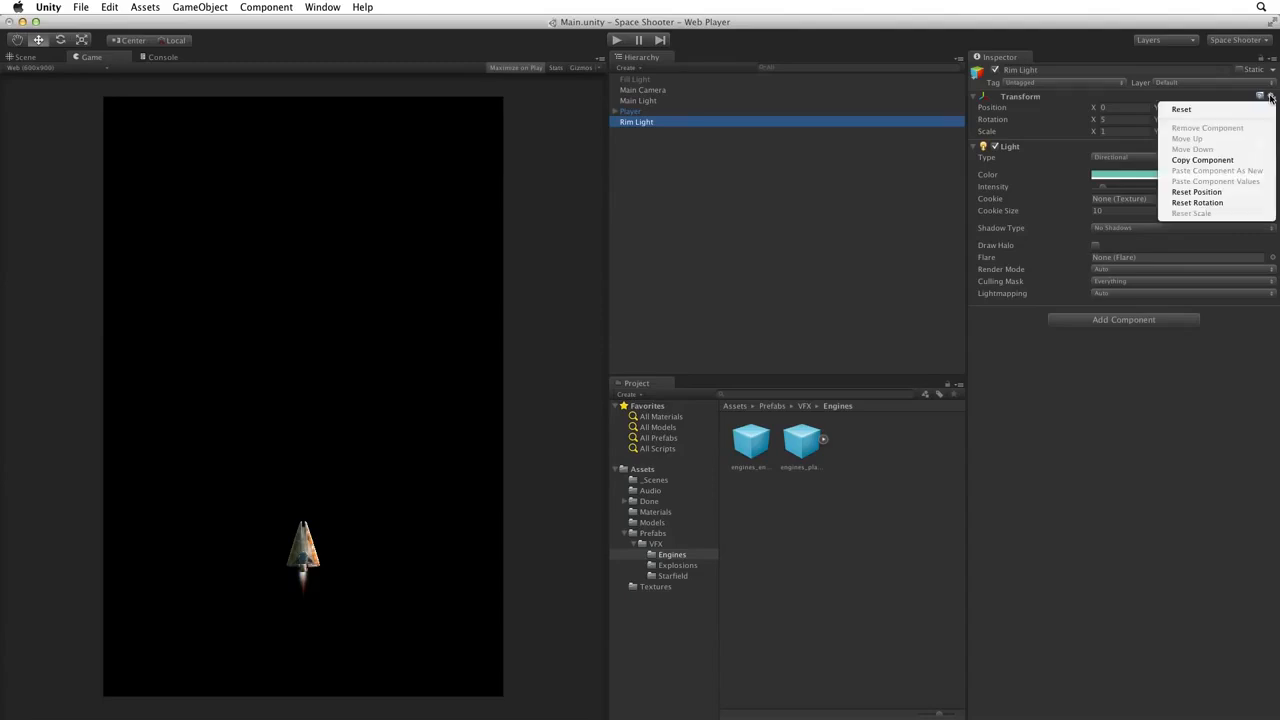
pyautogui.click(1258, 110)
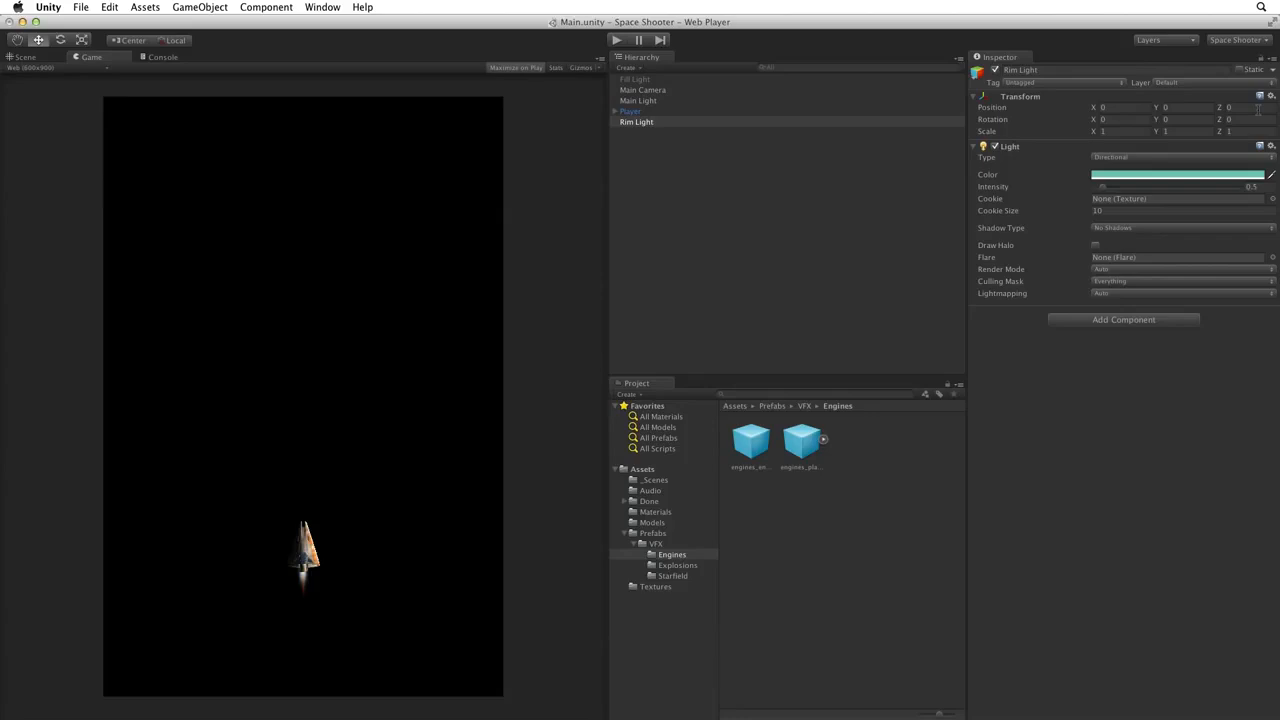
# Change the Rim Light's color to white.
pyautogui.click(1140, 174)
pyautogui.click(1058, 287)
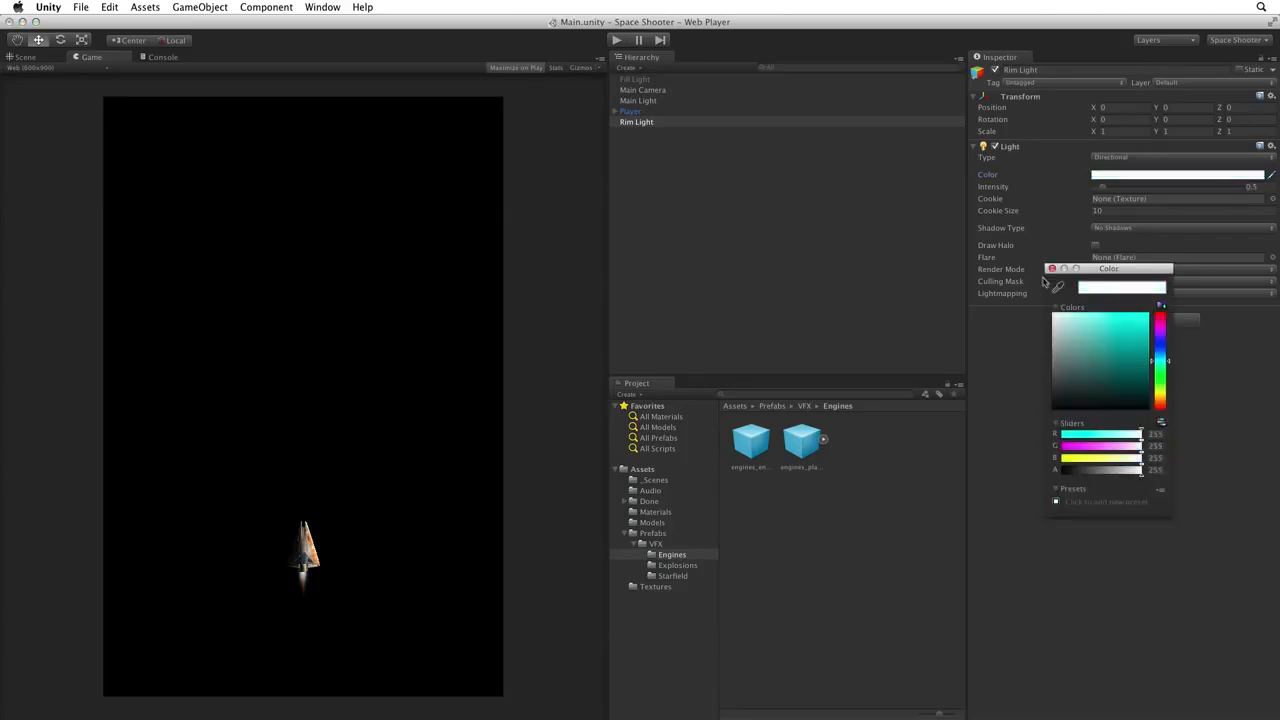
pyautogui.click(1052, 269)
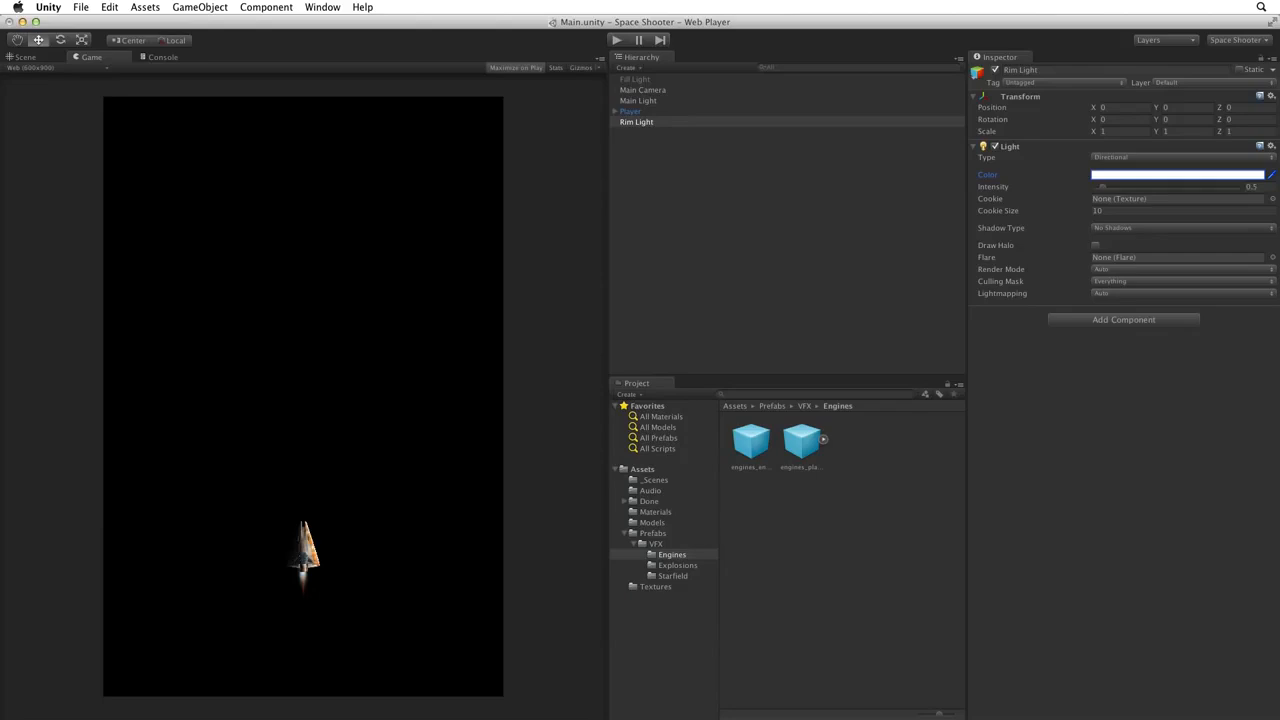
# Set the Rim Light's Y rotation to 65 and toggle the light off and on to compare its effect.
pyautogui.moveTo(1157, 120); pyautogui.dragTo(1209, 101)
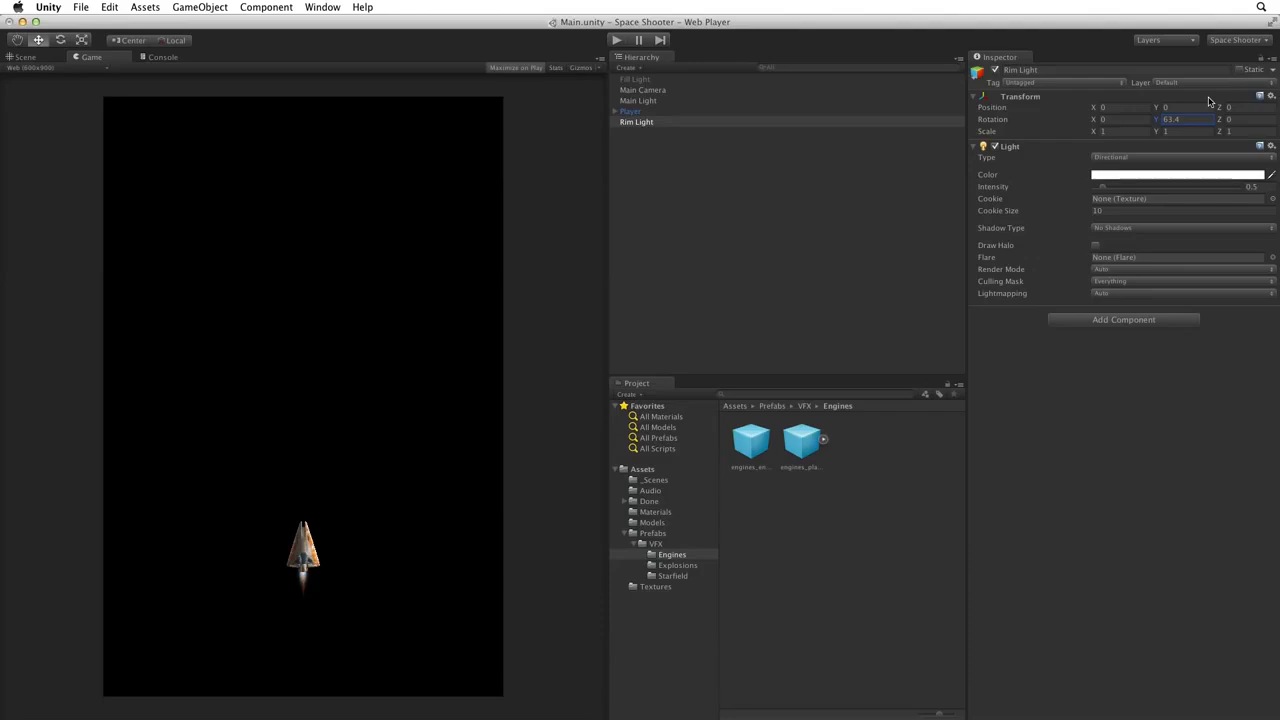
pyautogui.click(1182, 120)
pyautogui.write('65')
pyautogui.press('Return')
pyautogui.click(996, 72)
pyautogui.click(996, 72)
# Set the Rim Light's X rotation to -15 and its intensity to 0.25.
pyautogui.moveTo(1097, 122); pyautogui.dragTo(757, 99)
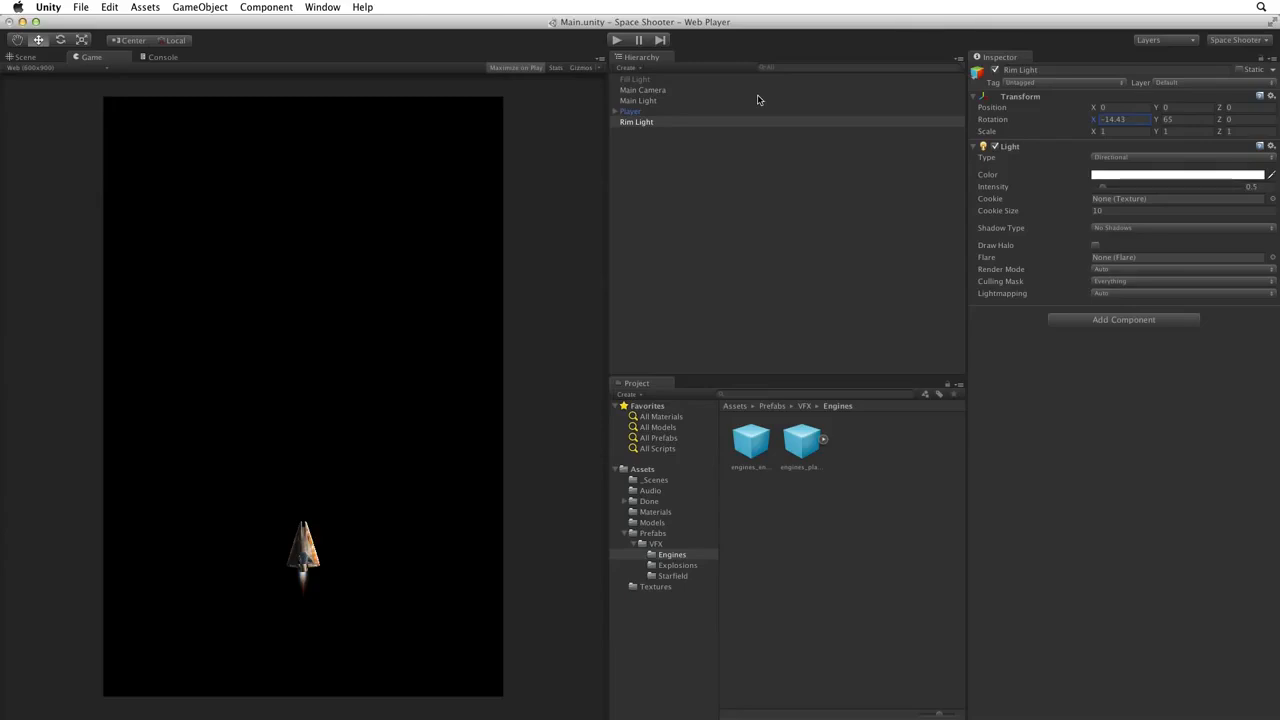
pyautogui.moveTo(1127, 122); pyautogui.dragTo(1111, 121)
pyautogui.write('5')
pyautogui.click(1252, 187)
pyautogui.write('0.35')
# Reactivate the Fill Light and toggle the Rim Light off and on repeatedly to compare its effect on the ship.
pyautogui.click(632, 79)
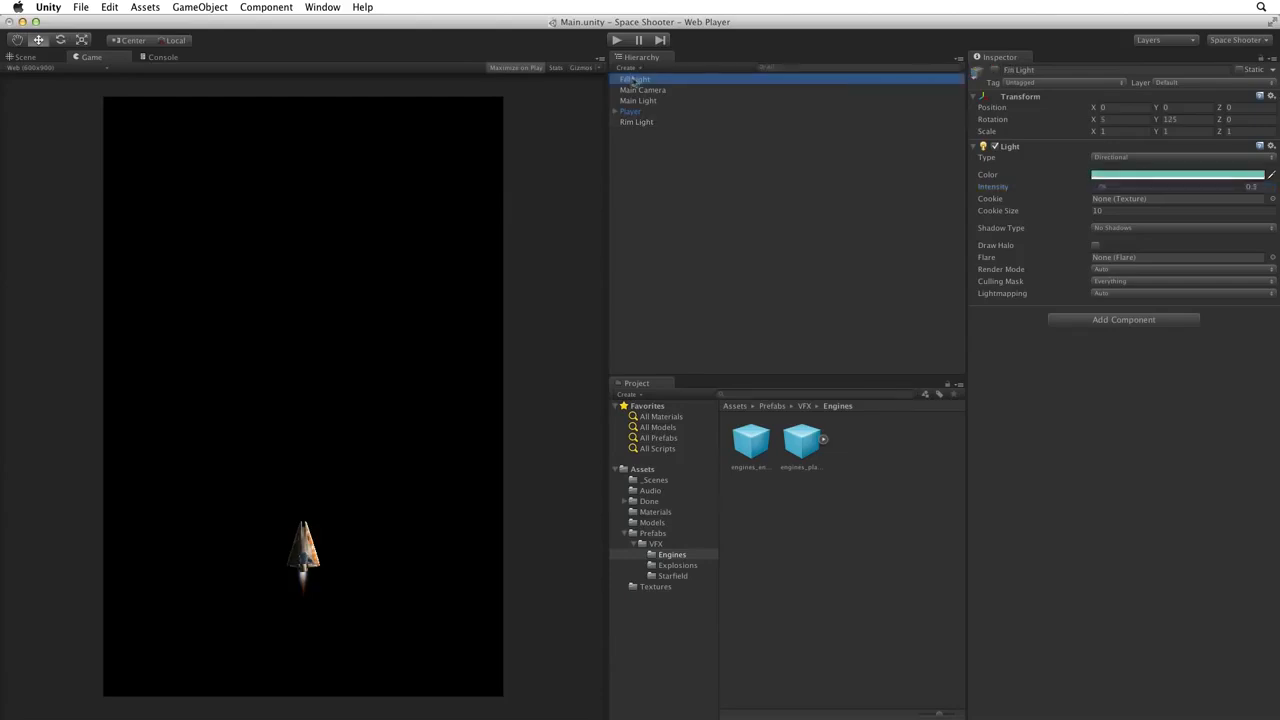
pyautogui.click(731, 123)
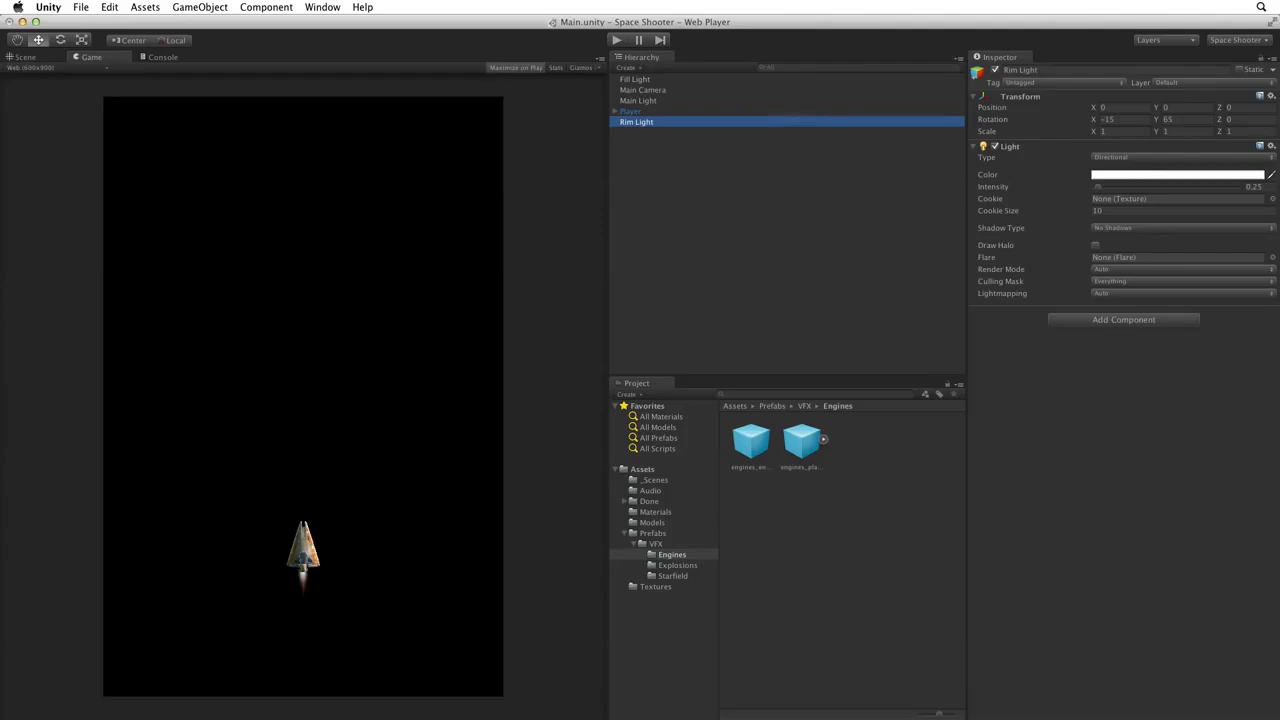
pyautogui.click(994, 70)
pyautogui.click(995, 71)
pyautogui.click(995, 71)
pyautogui.click(995, 71)
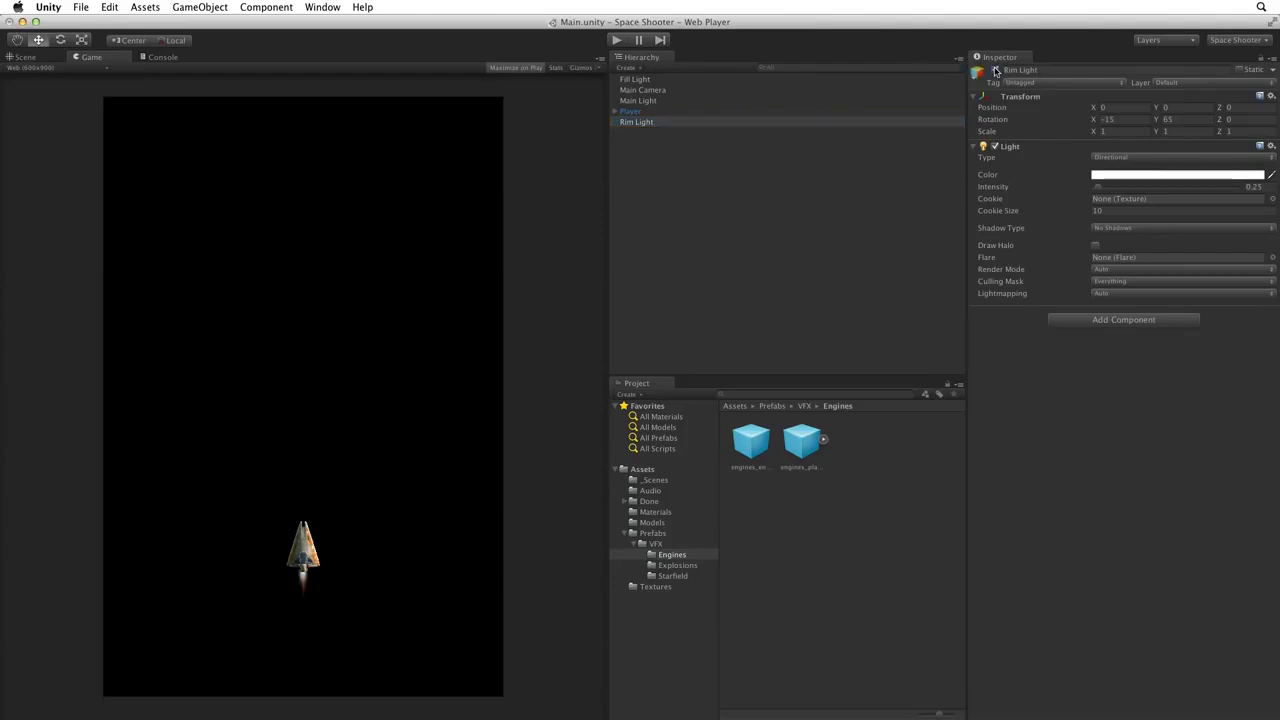
pyautogui.click(995, 71)
pyautogui.click(995, 71)
pyautogui.click(995, 71)
pyautogui.click(995, 71)
# Select the Rim, Main and Fill Lights together and examine their directions around the ship in the Scene view.
pyautogui.click(24, 57)
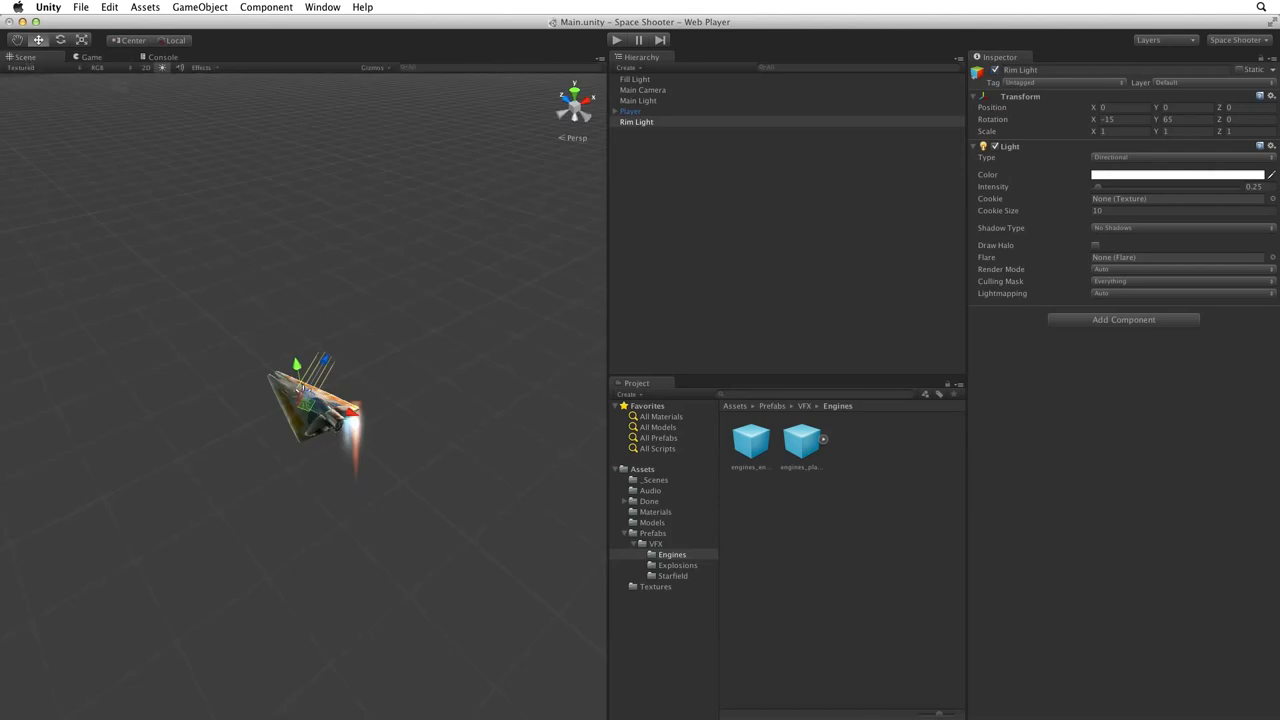
pyautogui.keyDown('super'); pyautogui.click(640, 102); pyautogui.keyUp('super')
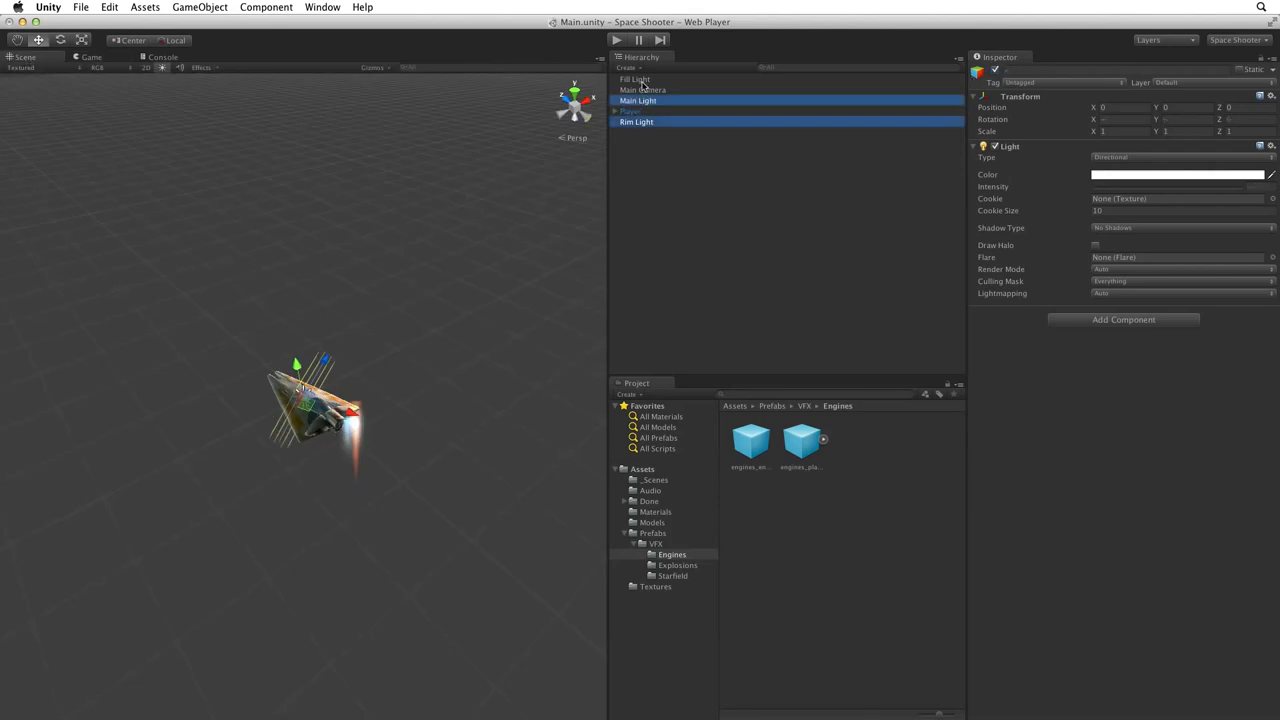
pyautogui.keyDown('super'); pyautogui.click(642, 80); pyautogui.keyUp('super')
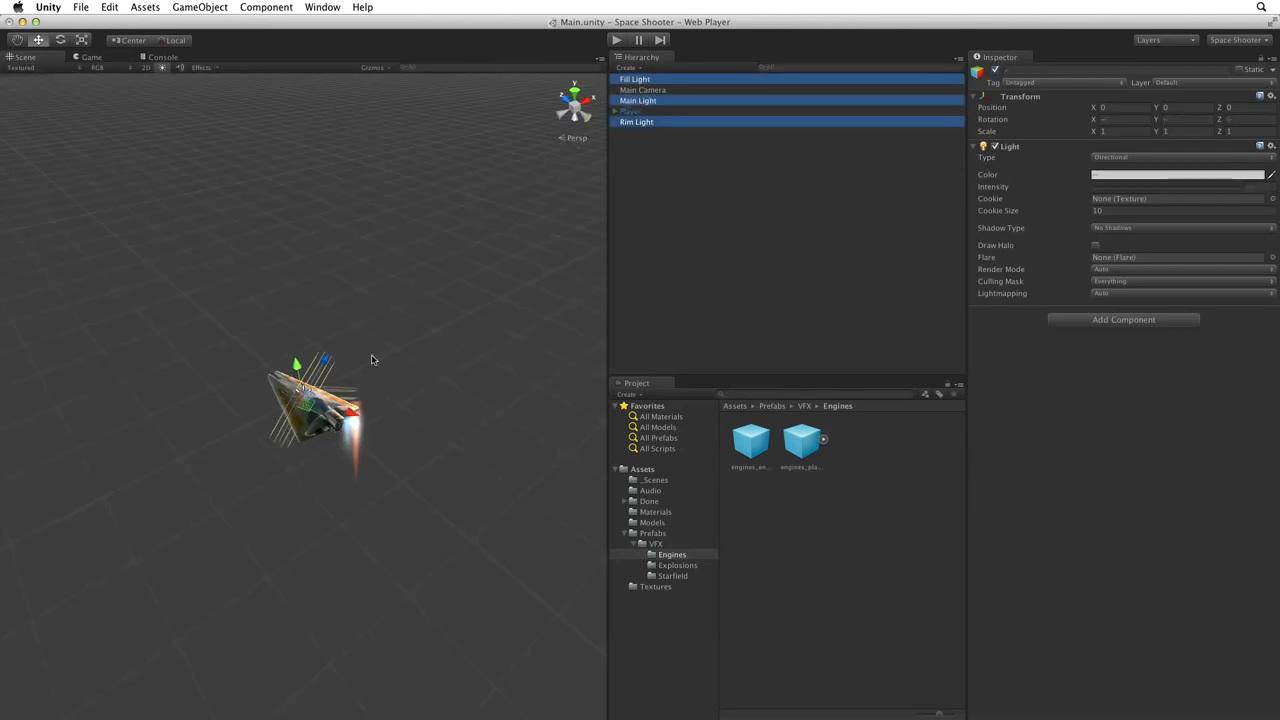
pyautogui.keyDown('alt'); pyautogui.moveTo(375, 358); pyautogui.dragTo(403, 374); pyautogui.keyUp('alt')
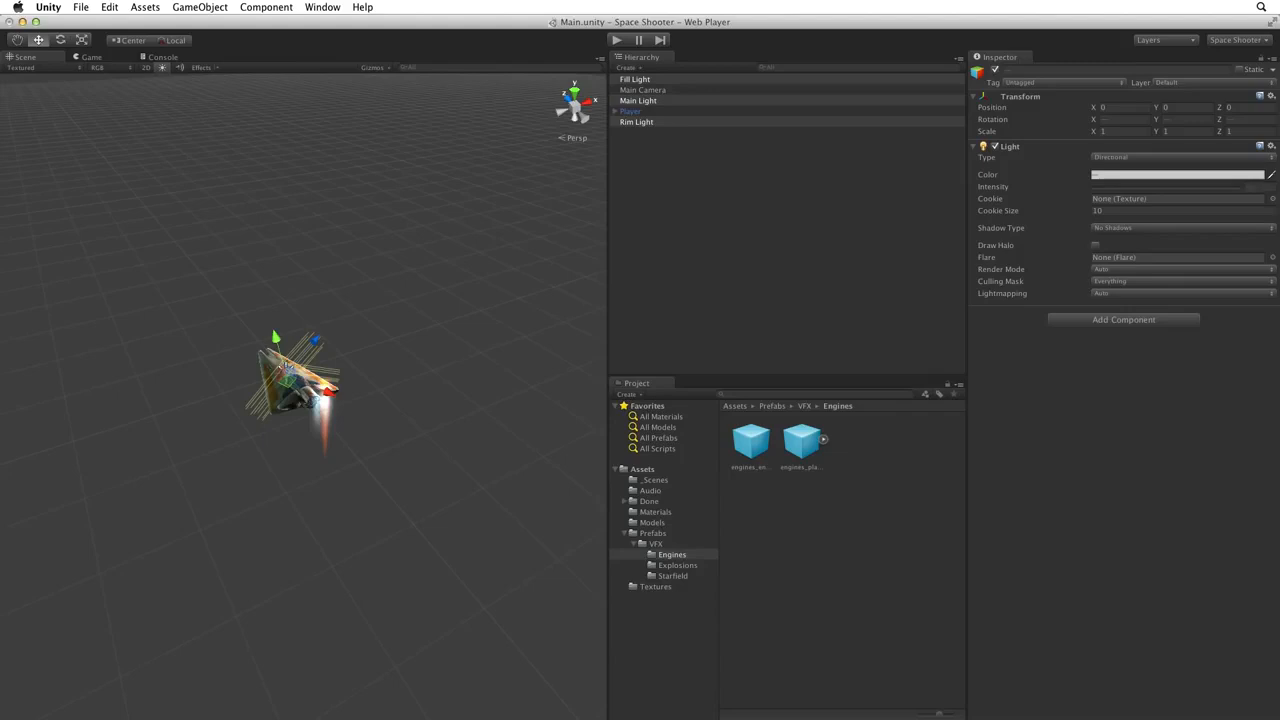
# Create an empty root game object named Lighting and reset its transform.
pyautogui.click(788, 230)
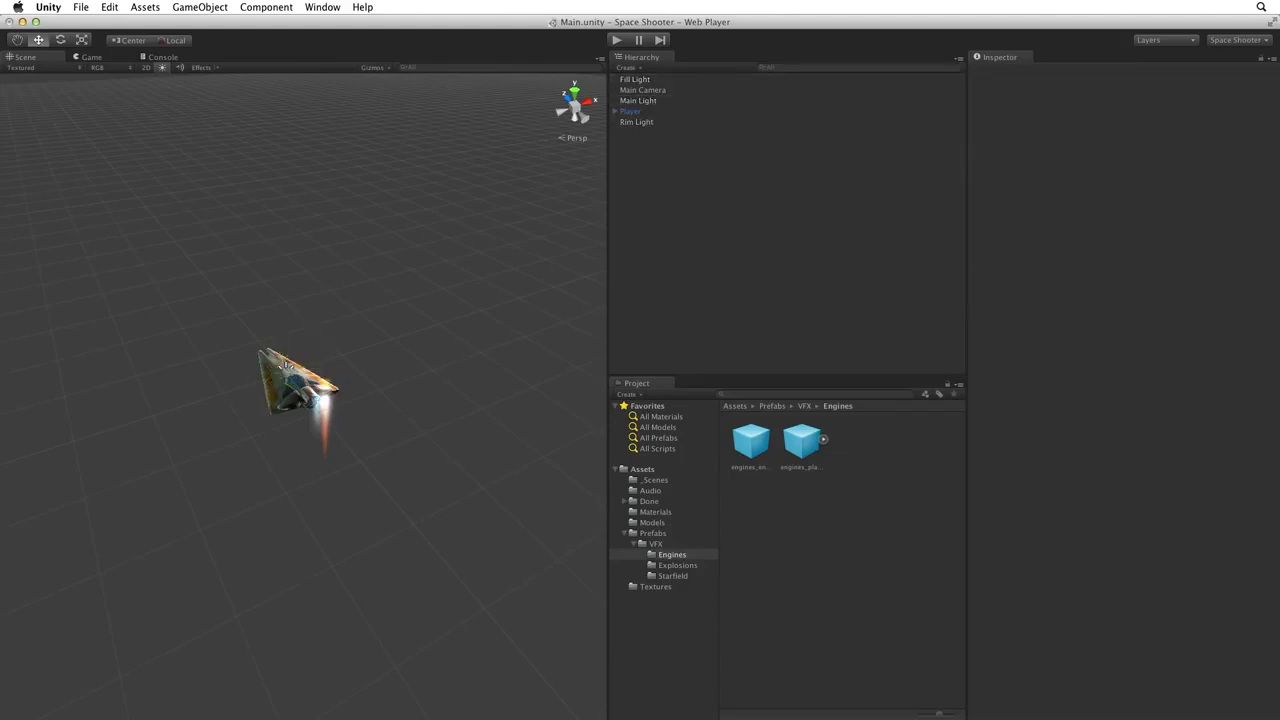
pyautogui.press('super+shift+n')
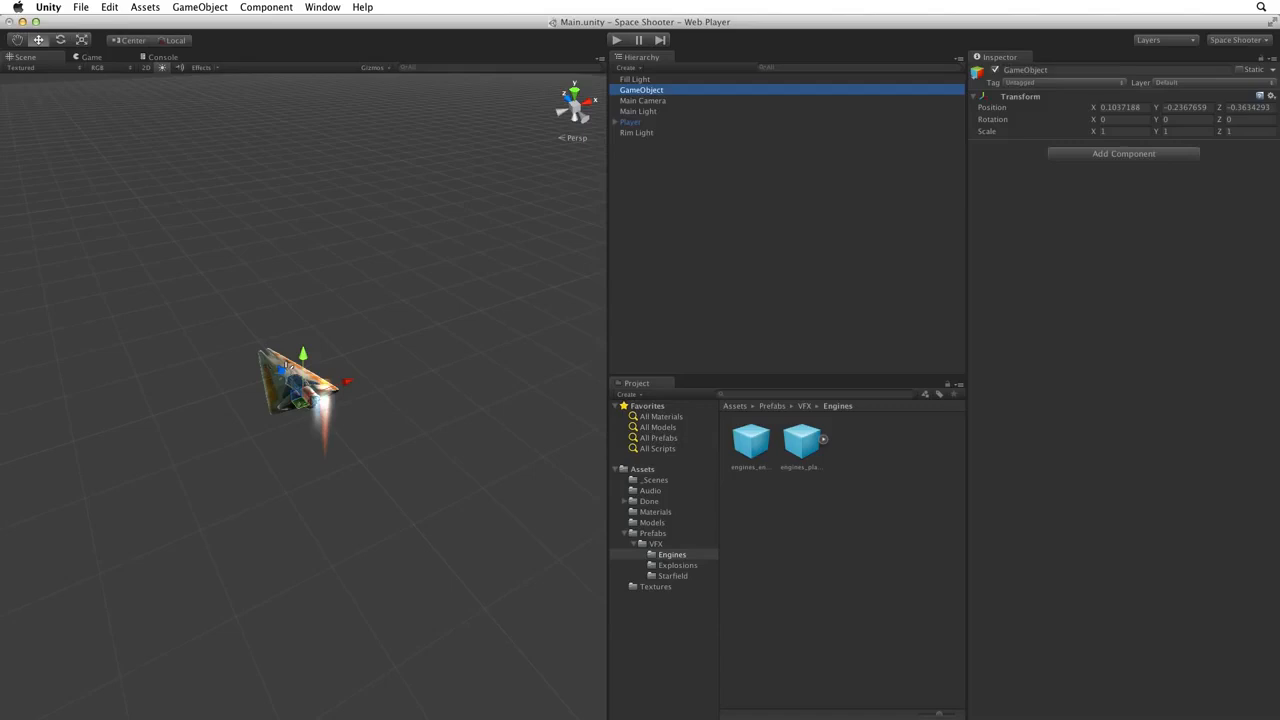
pyautogui.press('Return')
pyautogui.write('Li')
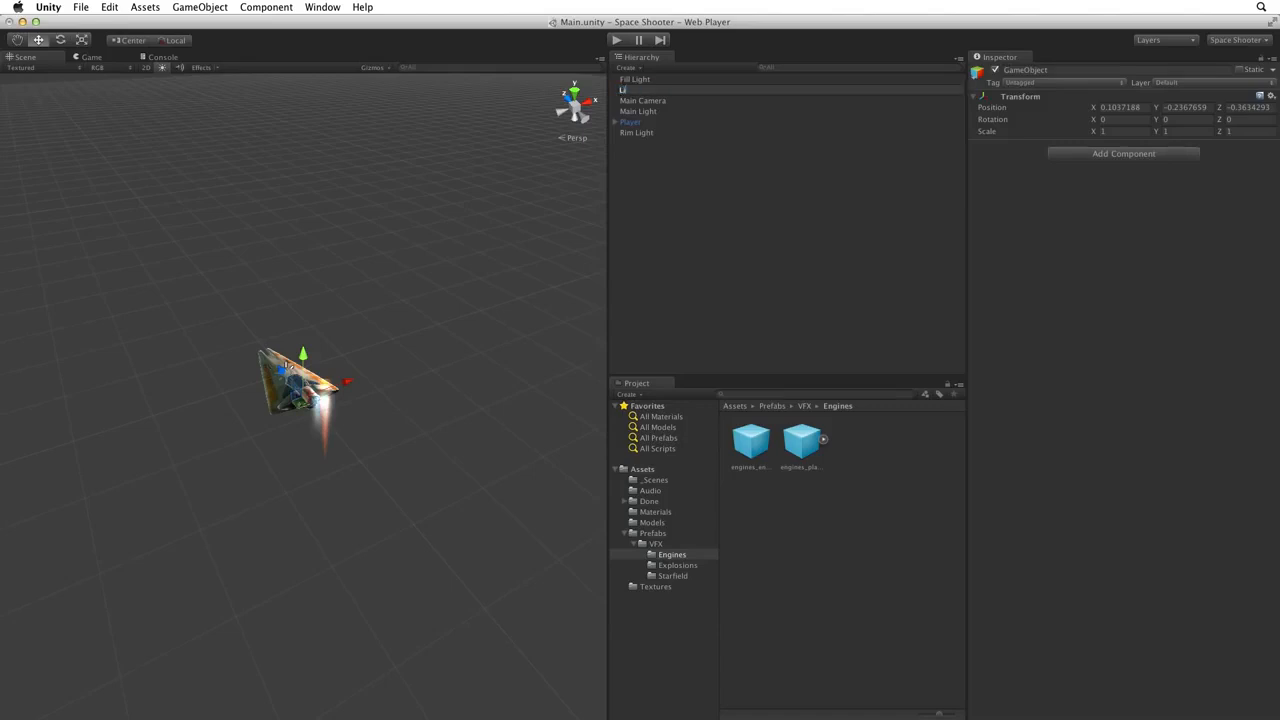
pyautogui.write('ghting')
pyautogui.press('Return')
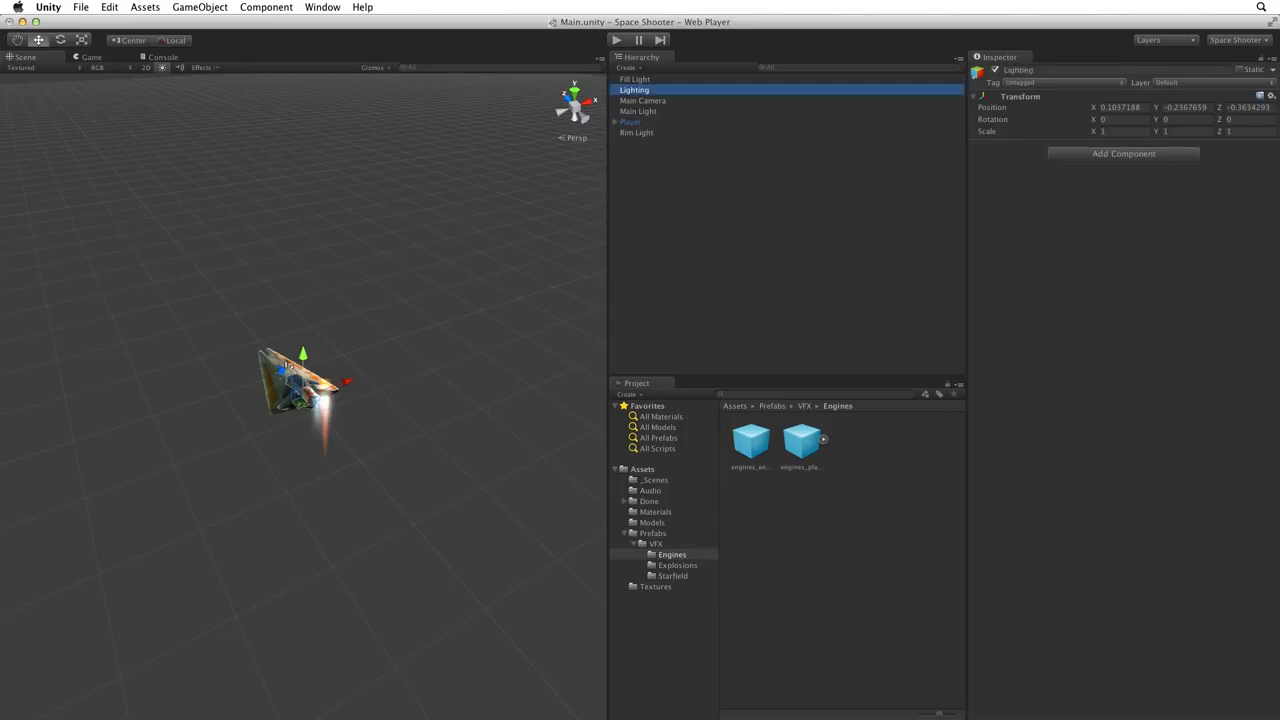
pyautogui.click(1271, 96)
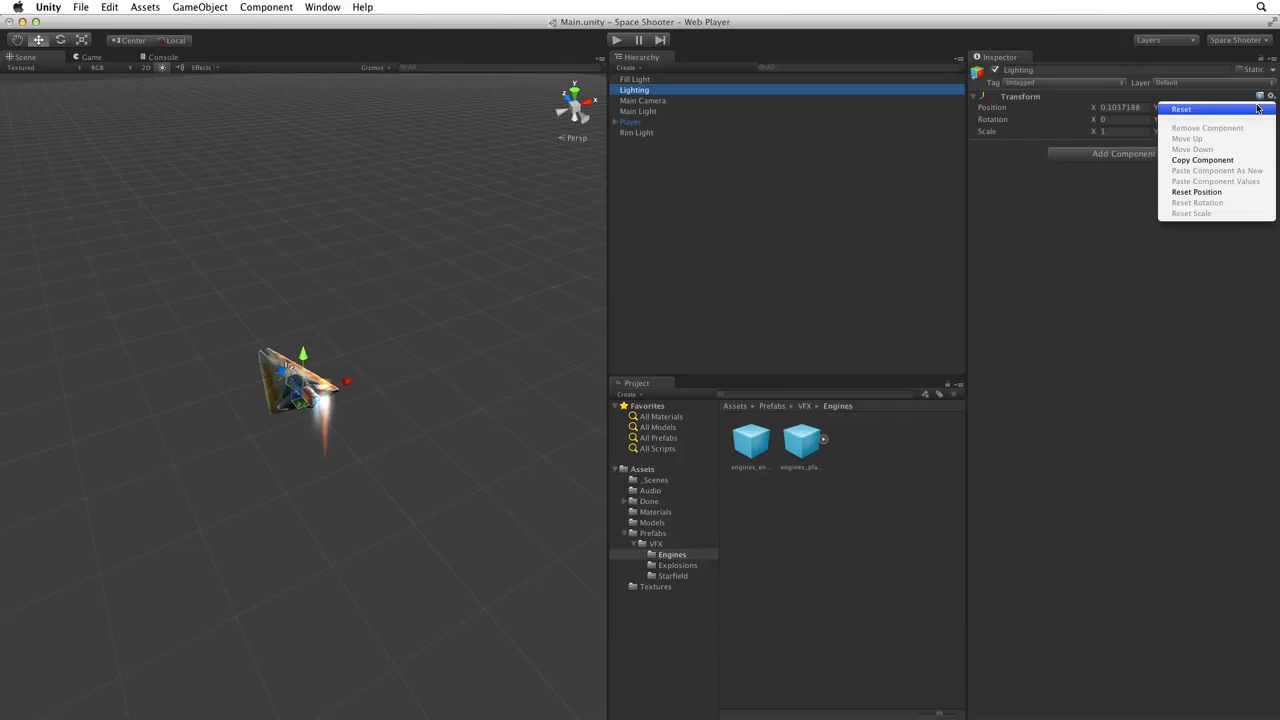
pyautogui.click(1256, 109)
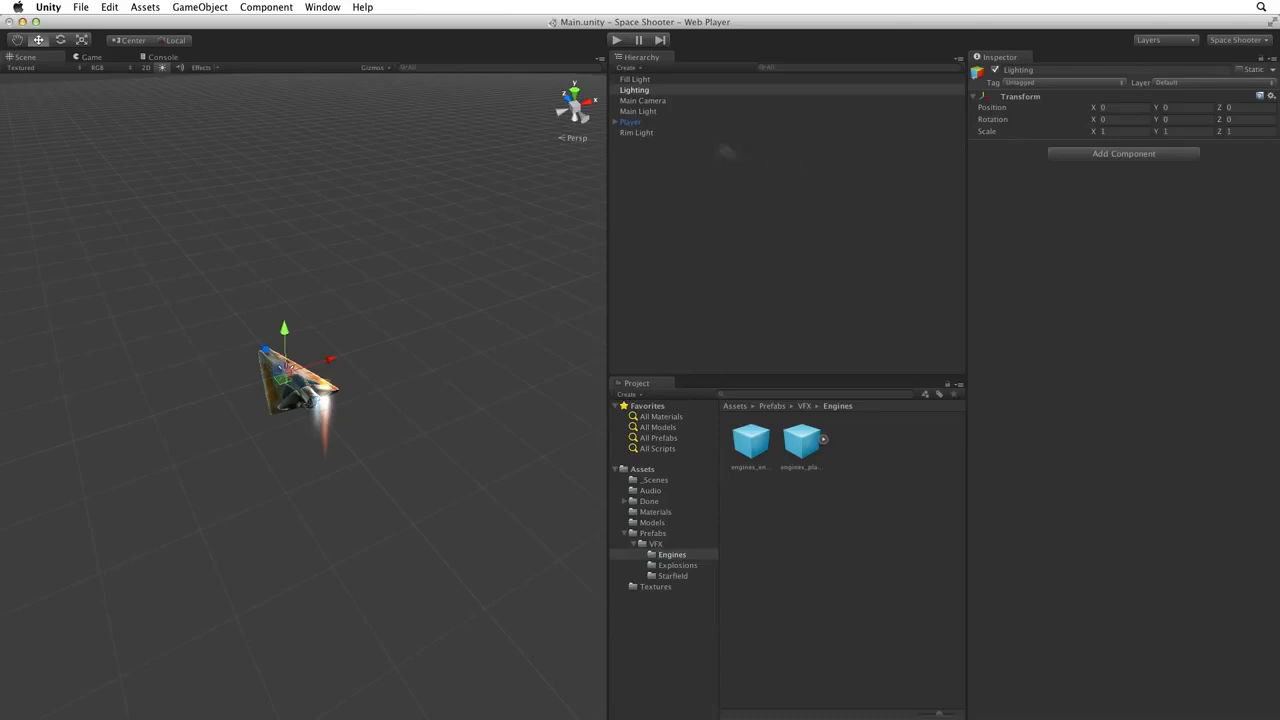
# Make the Fill, Main and Rim Lights children of Lighting and set Lighting's Y position to 100.
pyautogui.moveTo(634, 79); pyautogui.dragTo(658, 90)
pyautogui.moveTo(648, 103)
pyautogui.mouseDown()
pyautogui.moveTo(645, 82)
pyautogui.moveTo(638, 113)
pyautogui.moveTo(657, 82)
pyautogui.mouseUp()
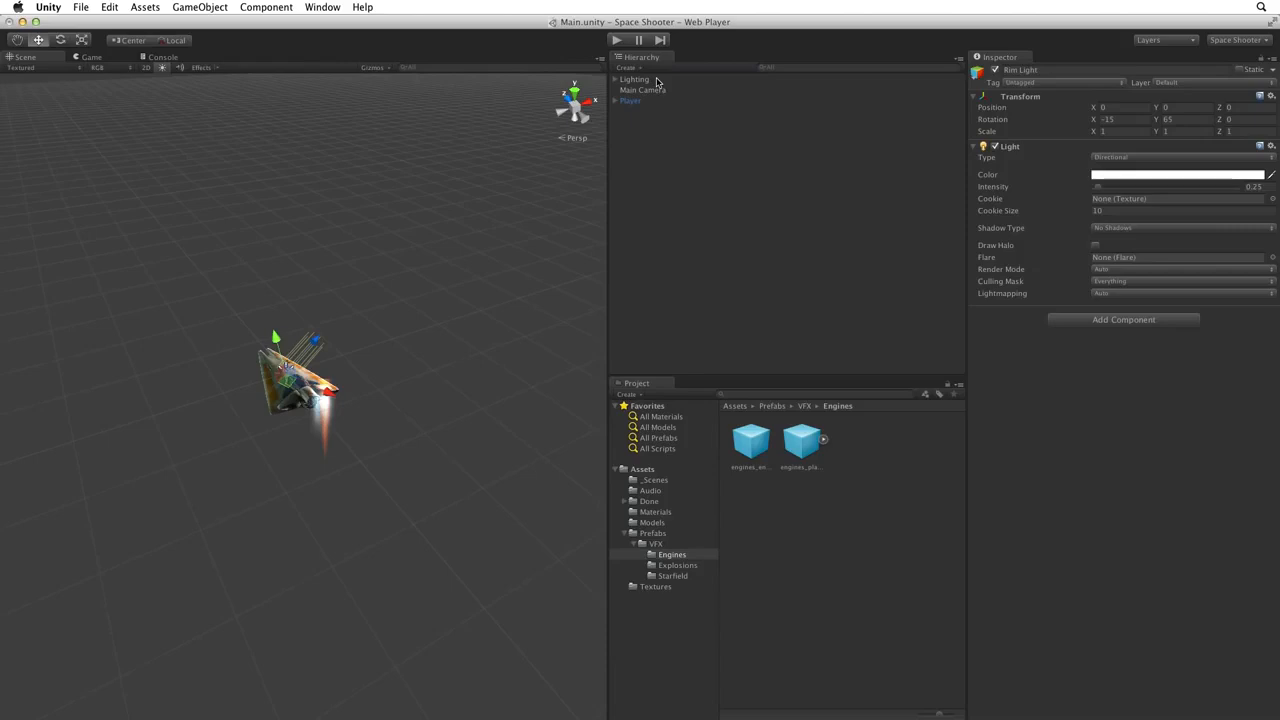
pyautogui.click(643, 83)
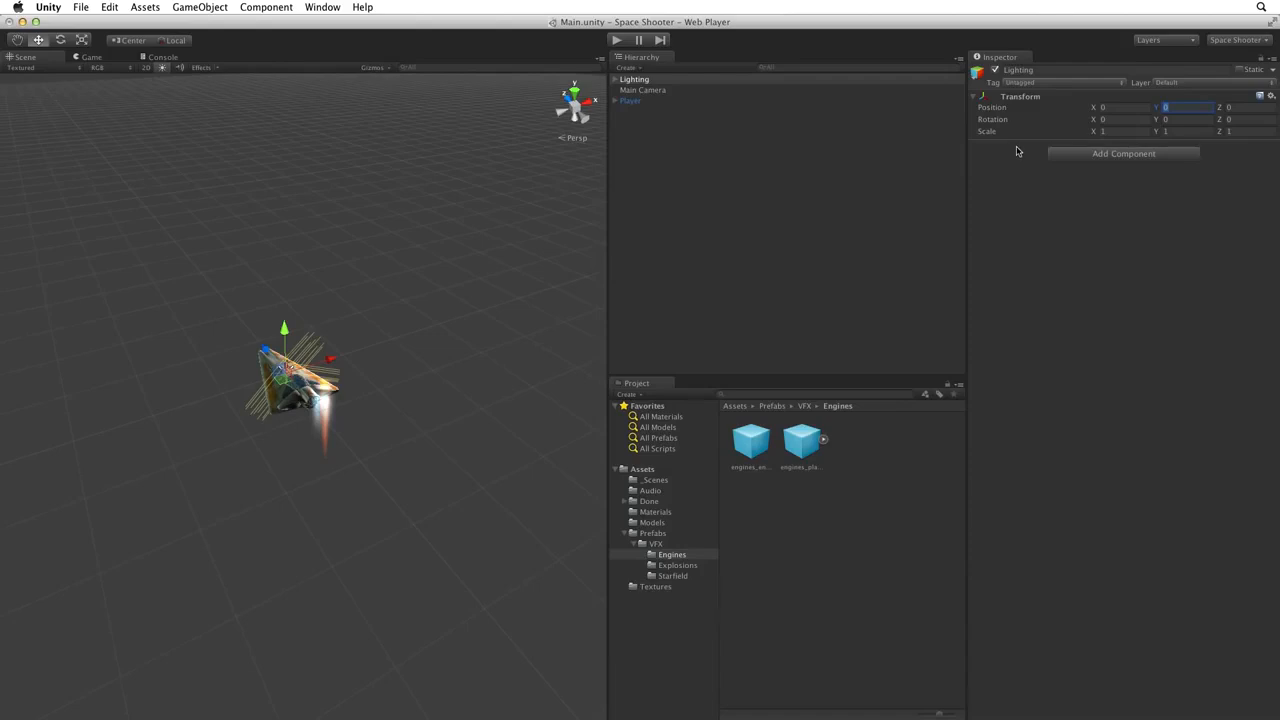
pyautogui.write('100')
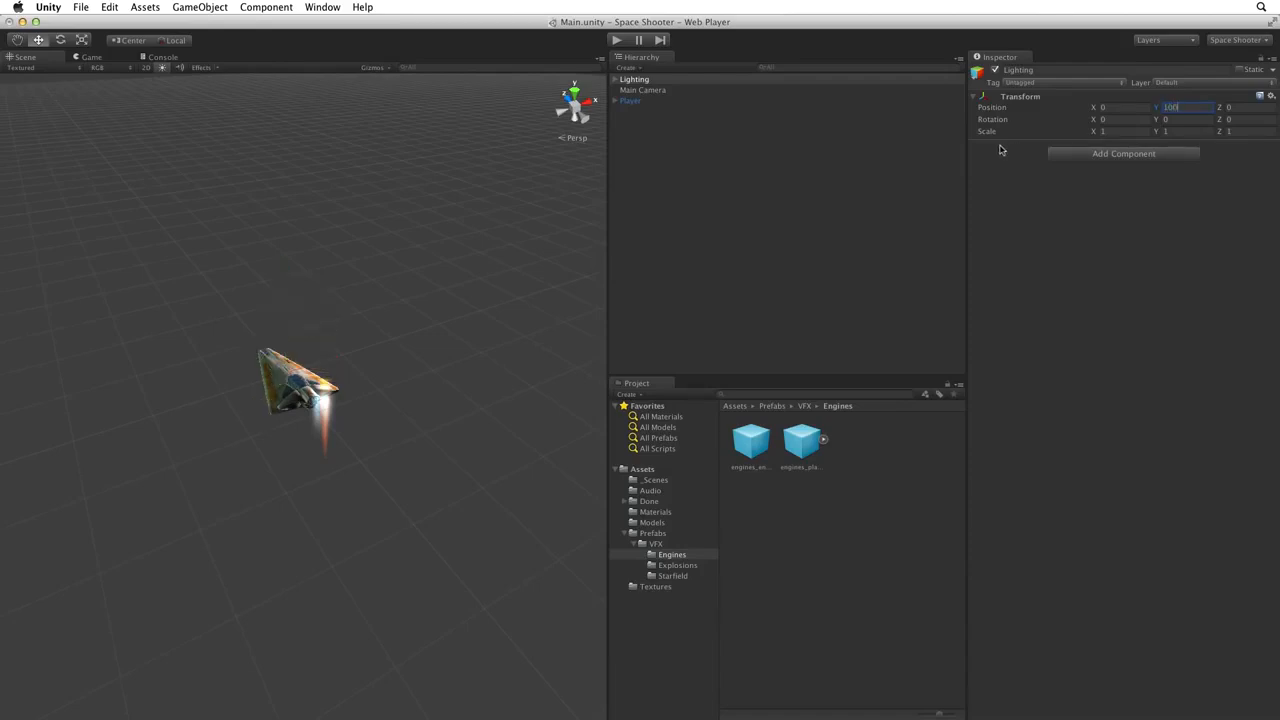
pyautogui.keyDown('alt'); pyautogui.moveTo(351, 491); pyautogui.dragTo(432, 85); pyautogui.keyUp('alt')
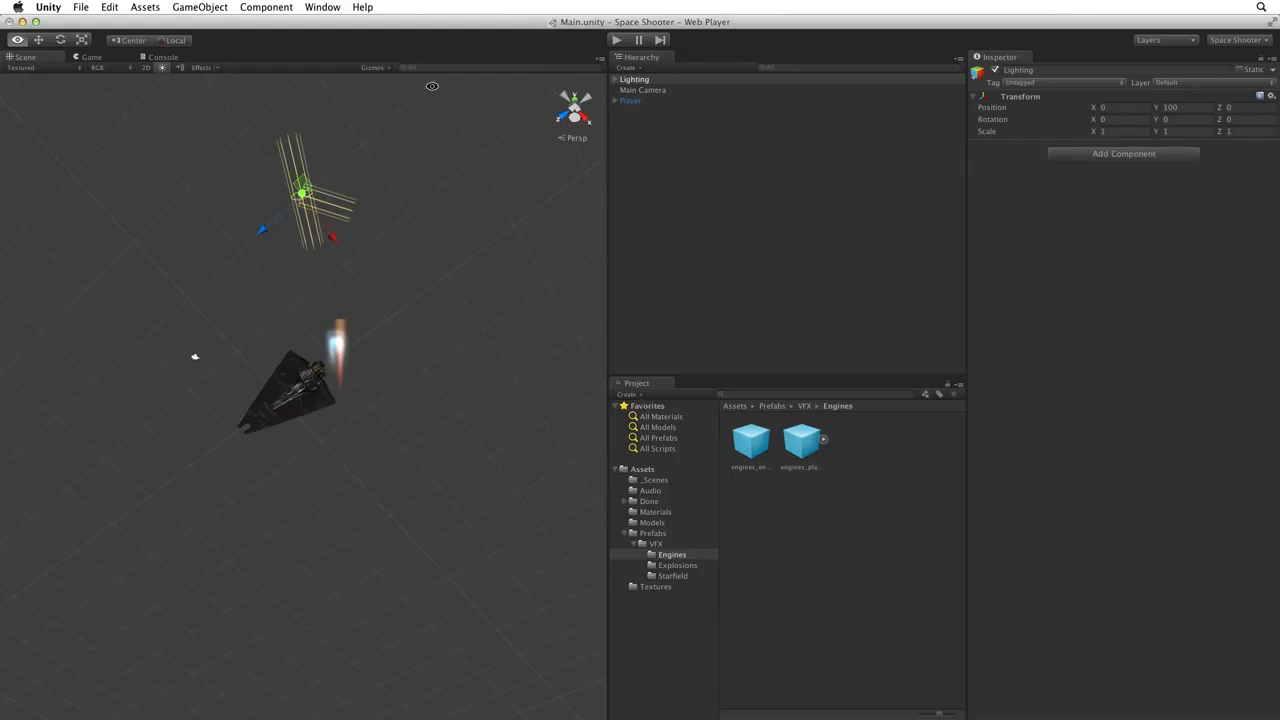
pyautogui.keyDown('alt'); pyautogui.moveTo(432, 86); pyautogui.dragTo(183, 539); pyautogui.keyUp('alt')
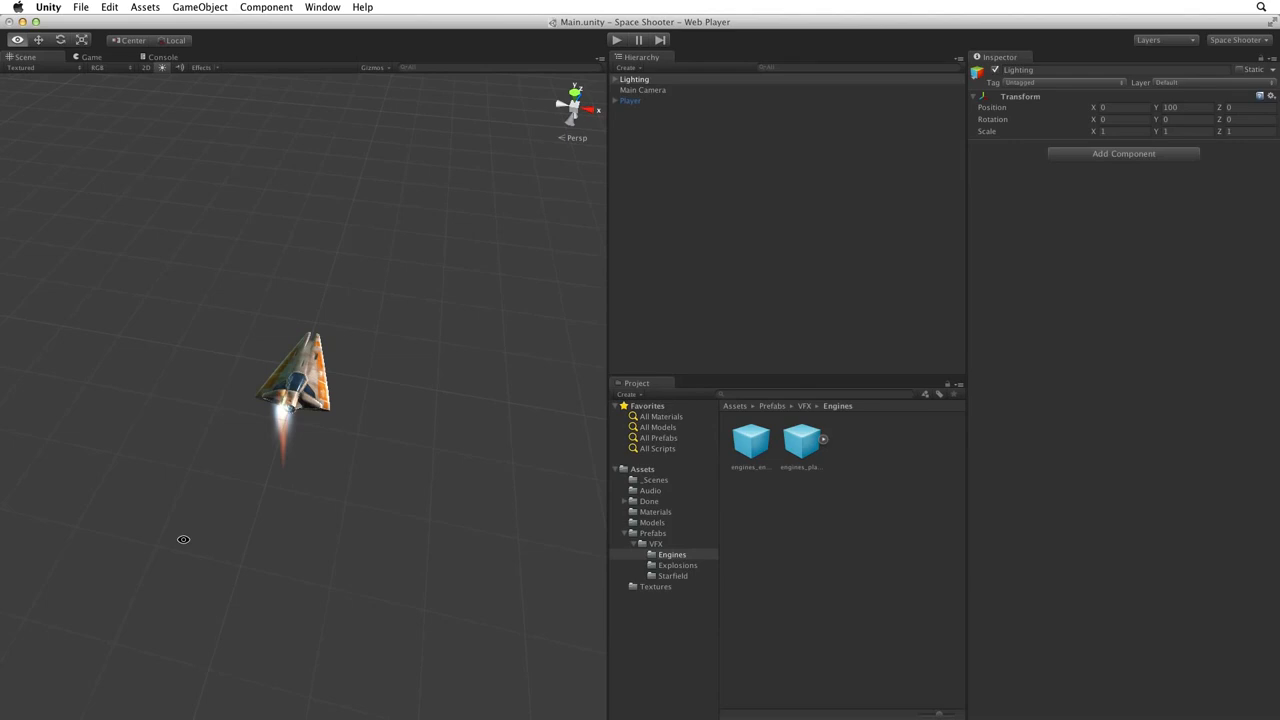